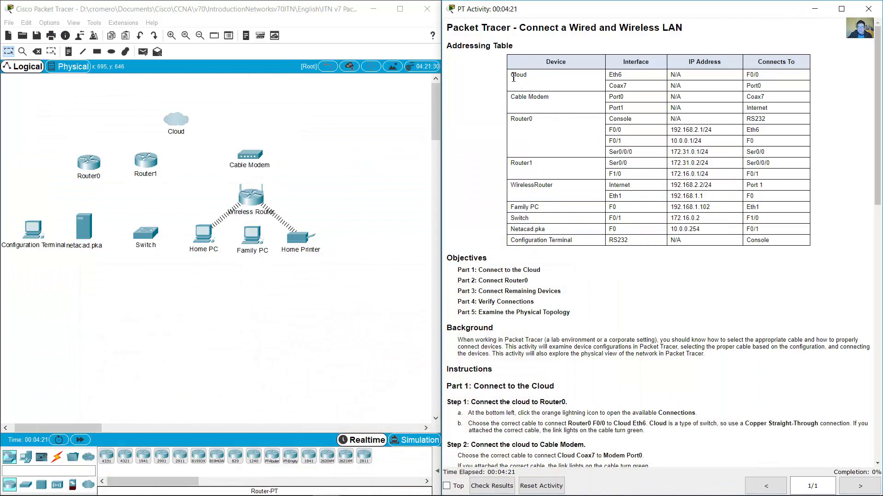
Step: Match the Cloud, Cable Modem, Router0, Router1 and WirelessRouter entries of the addressing table with their devices in the topology
double_click(513, 76)
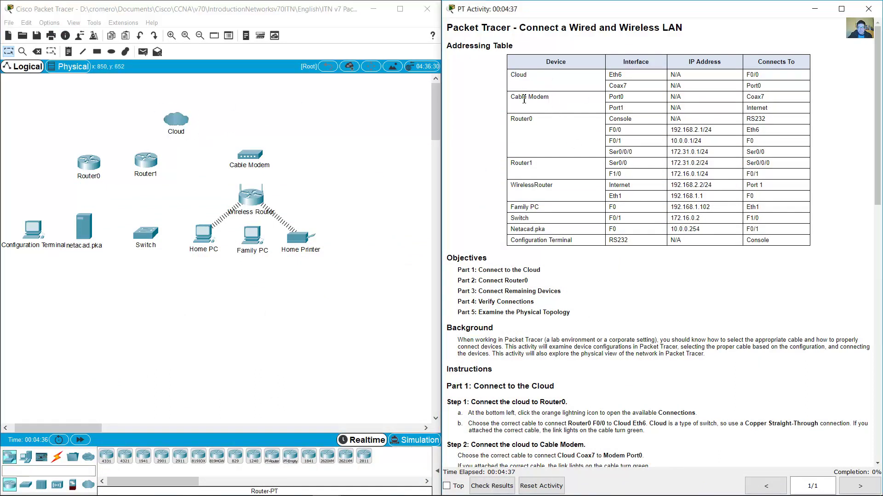
drag(524, 100, 551, 61)
drag(223, 123, 287, 172)
drag(508, 119, 478, 170)
drag(77, 137, 173, 183)
click(524, 184)
drag(510, 184, 553, 186)
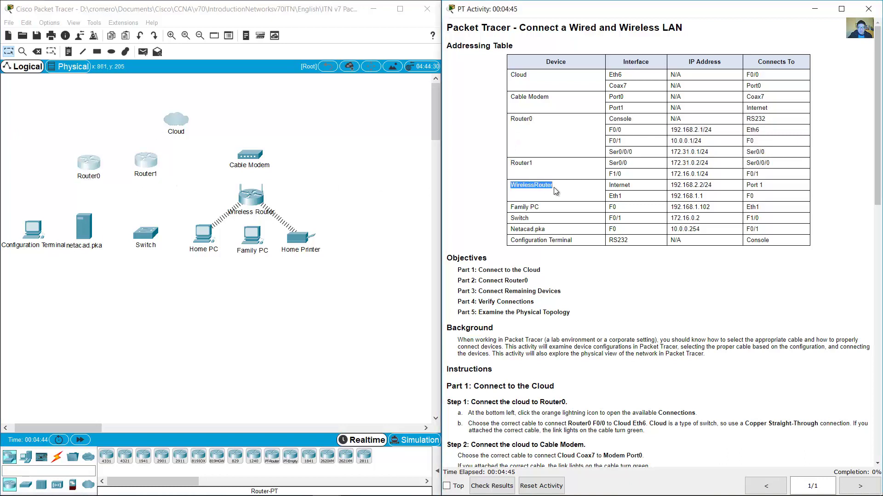
drag(317, 182, 216, 209)
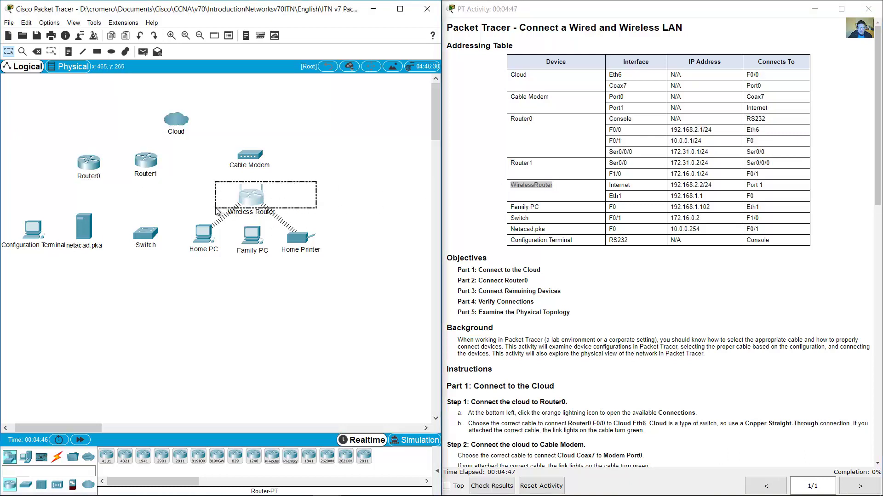
Step: Match the Family PC, Switch, Netacad.pka and Configuration Terminal entries of the addressing table with their devices in the topology
click(498, 205)
drag(510, 206, 544, 209)
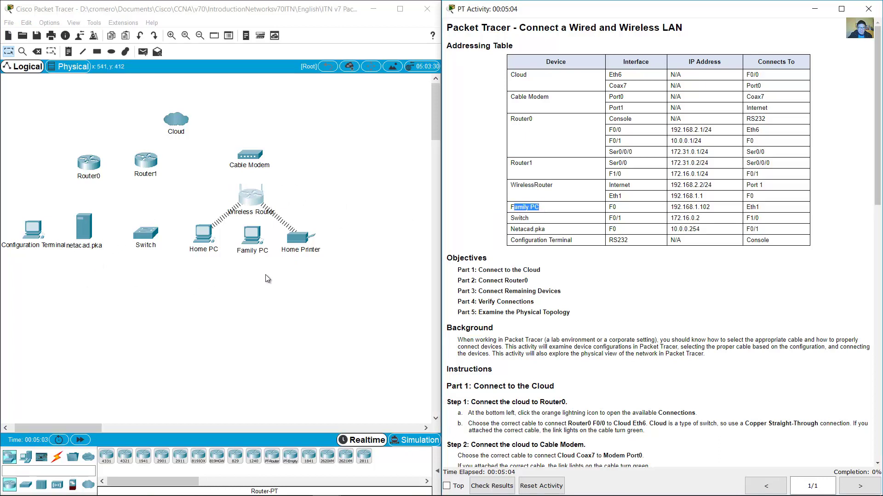
drag(270, 284, 236, 238)
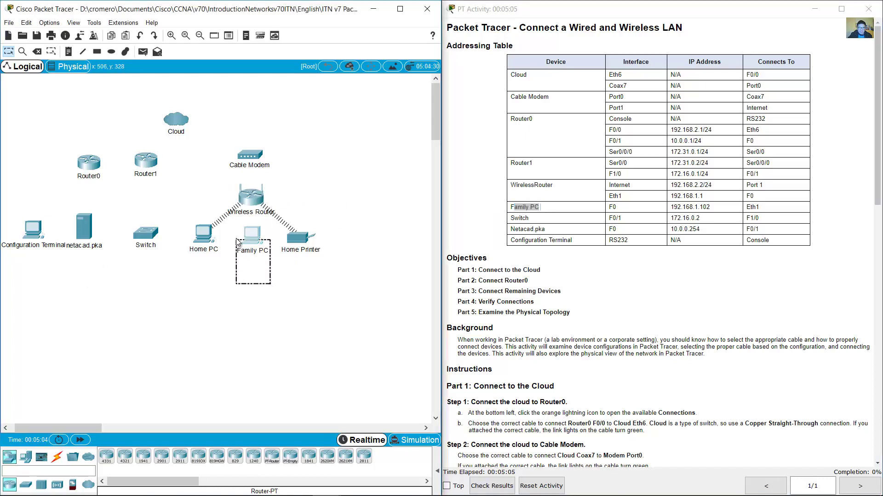
double_click(514, 221)
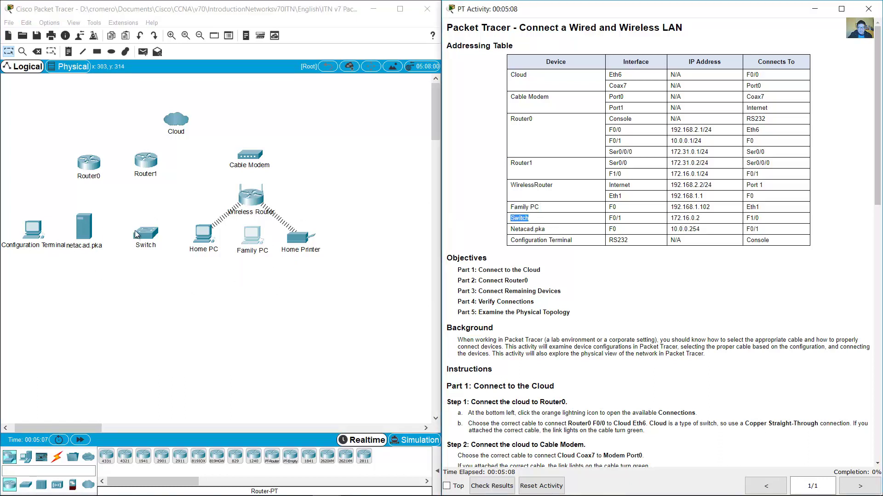
drag(164, 200, 134, 260)
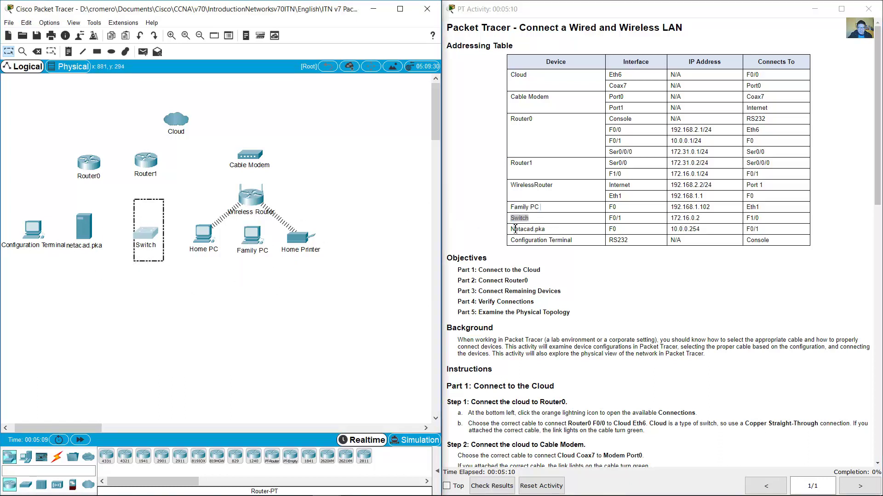
drag(515, 229, 545, 229)
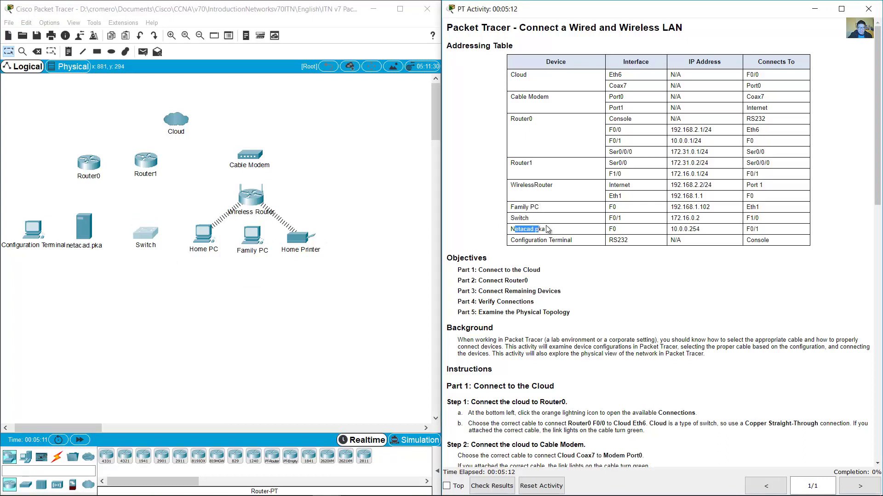
drag(116, 210, 66, 254)
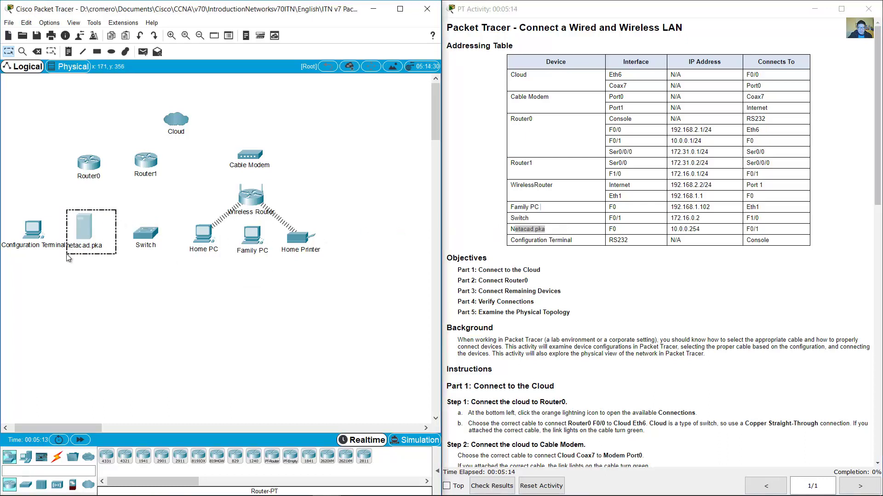
drag(520, 240, 579, 241)
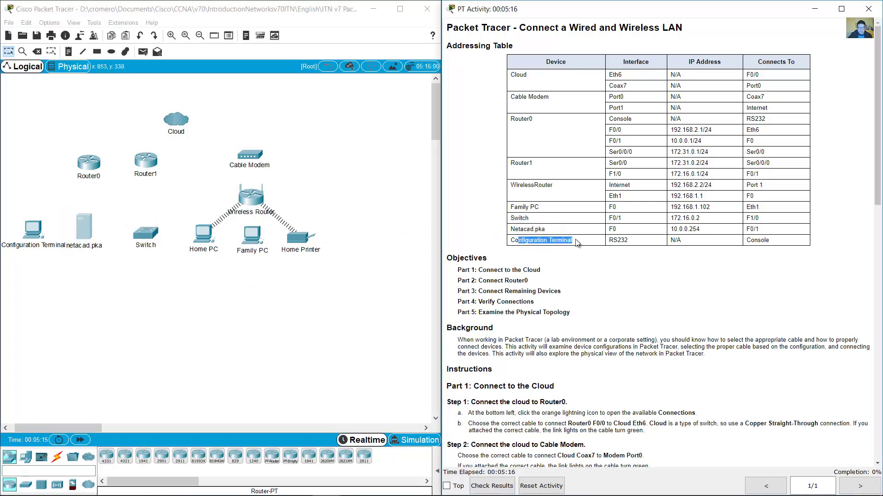
click(36, 276)
drag(36, 272, 5, 187)
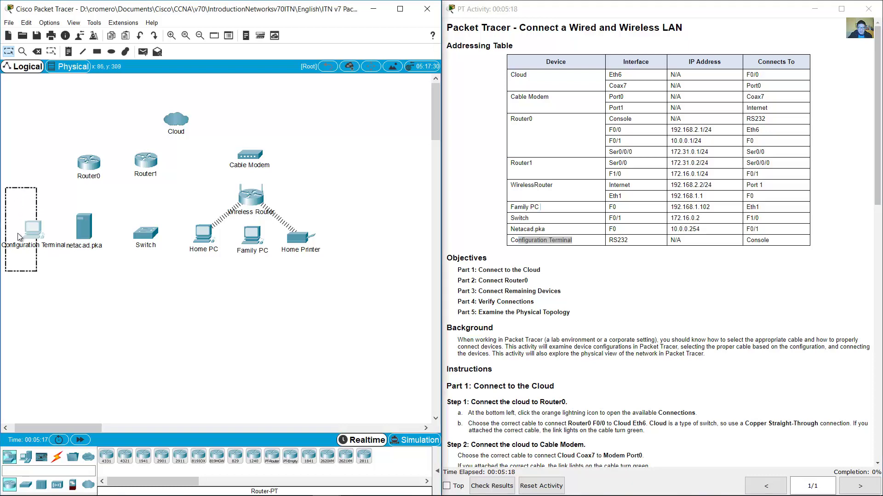
click(97, 277)
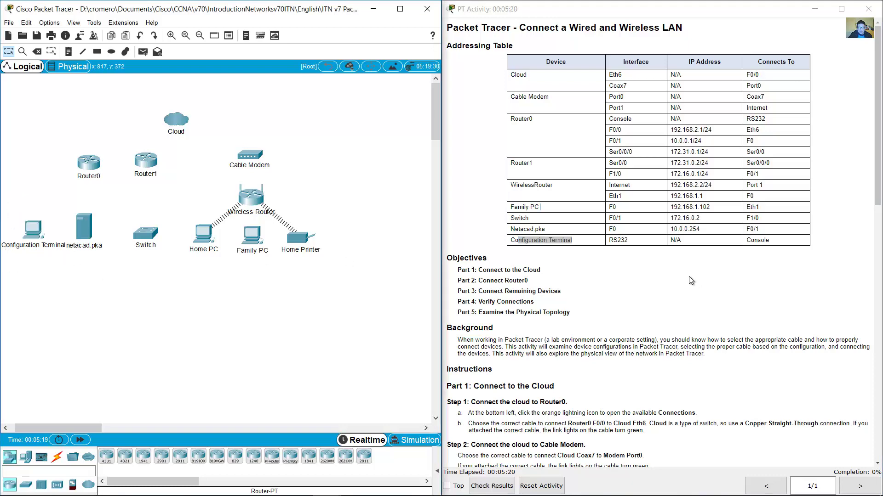
Step: Read the Part 1, Step 1 instructions for connecting the cloud to Router0 and locate both devices in the topology
scroll(680, 279, down, 5)
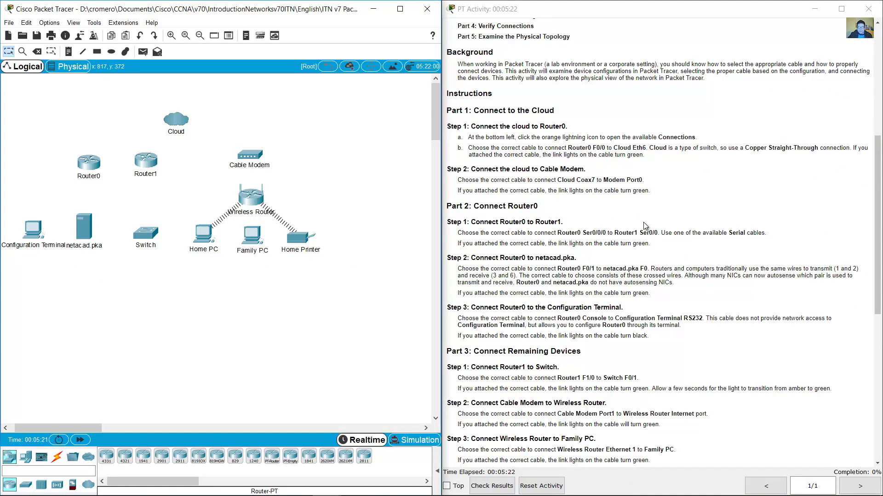
scroll(648, 226, down, 3)
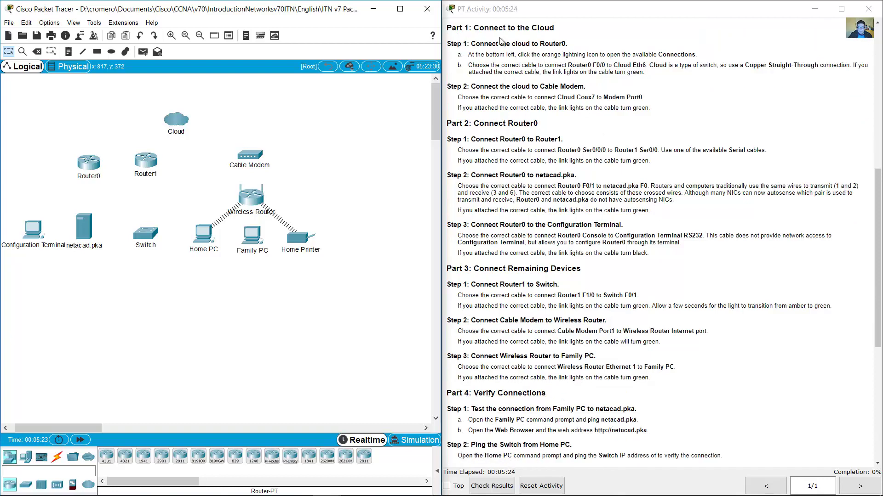
drag(474, 29, 554, 30)
drag(472, 44, 569, 44)
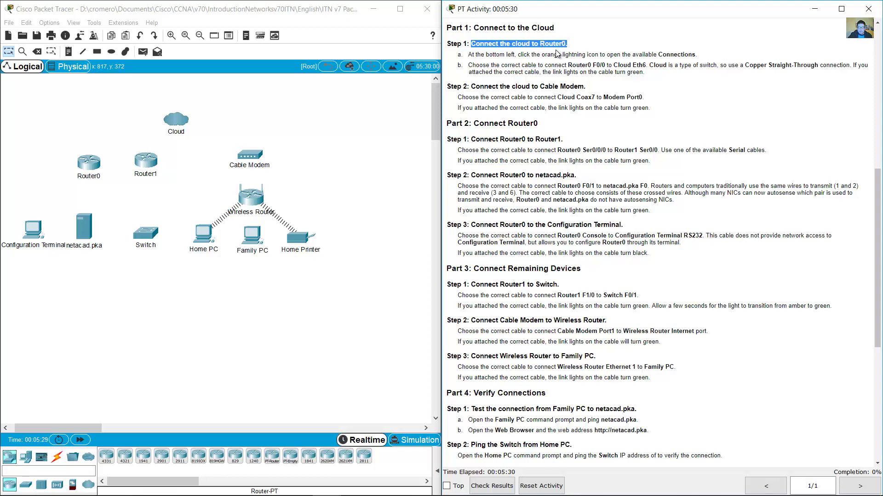
drag(210, 96, 89, 156)
click(554, 64)
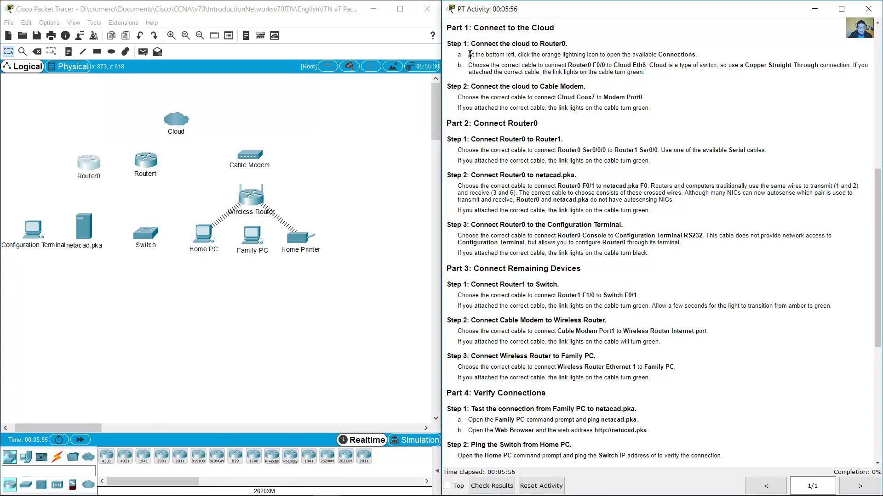
drag(470, 54, 694, 54)
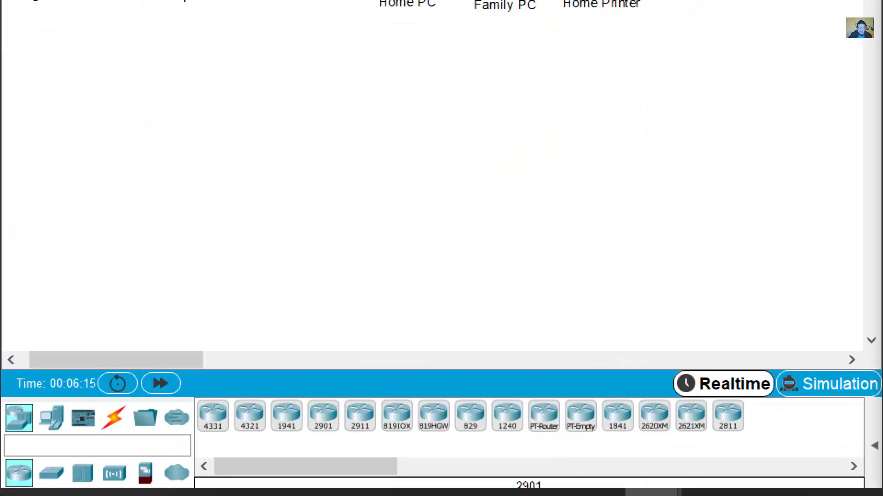
Step: Connect Router0 FastEthernet0/0 to Cloud Ethernet6 with a Copper Straight-Through cable and check the link's lights and port labels
click(119, 426)
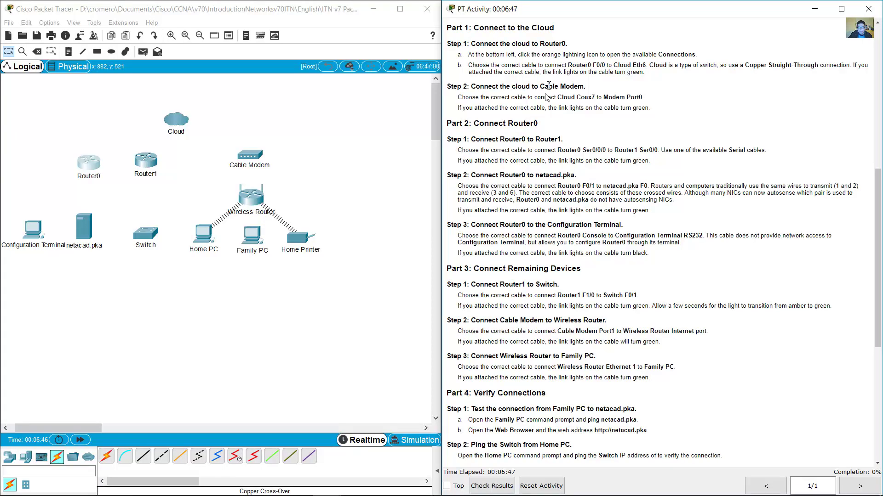
drag(544, 65, 642, 64)
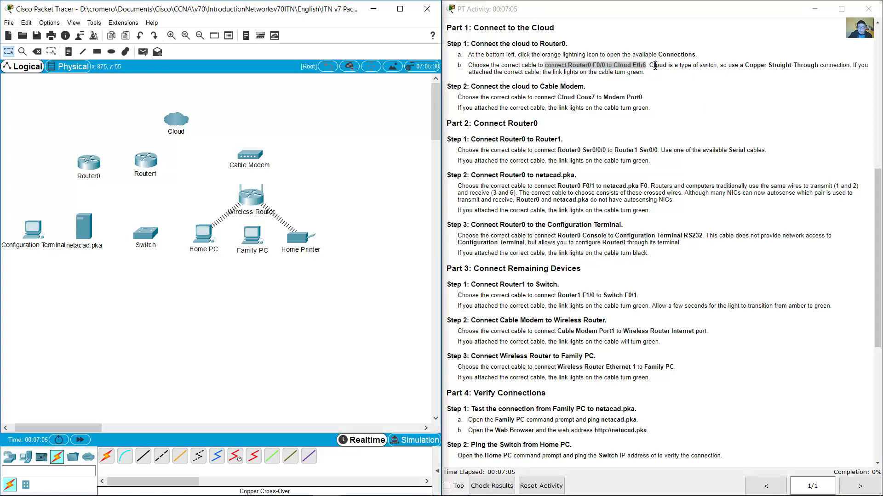
drag(653, 66, 851, 66)
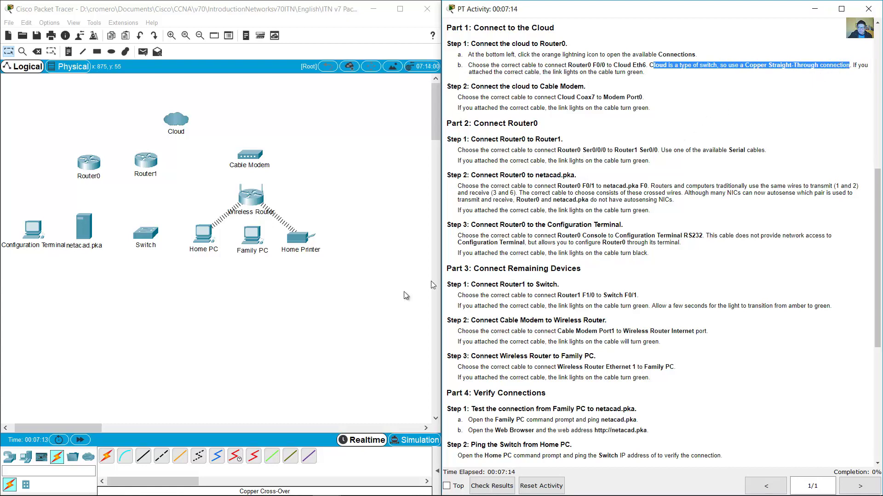
click(144, 457)
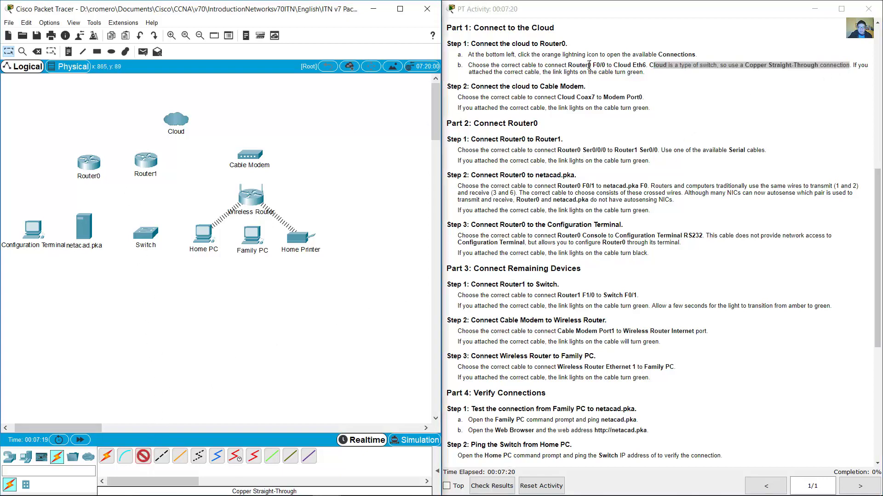
click(89, 164)
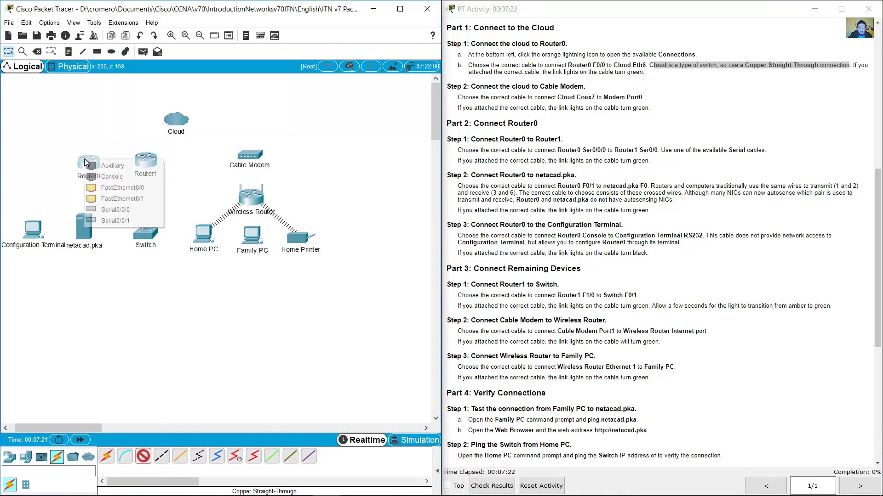
click(122, 187)
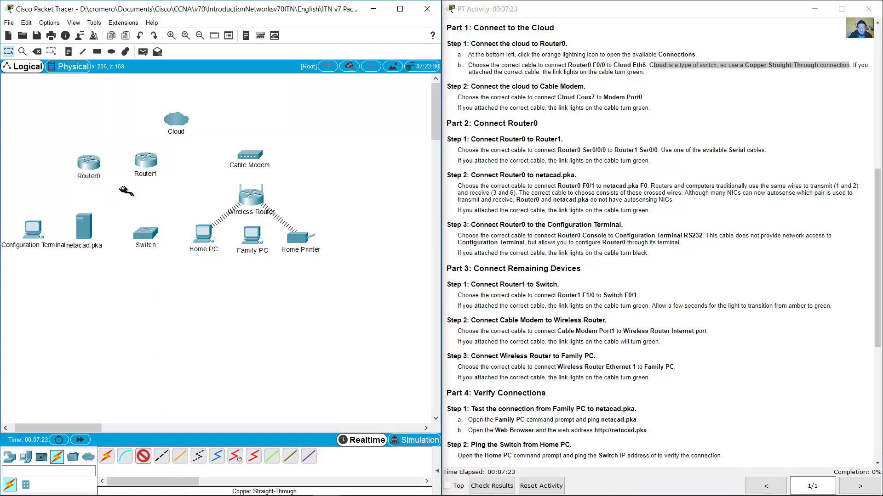
click(174, 123)
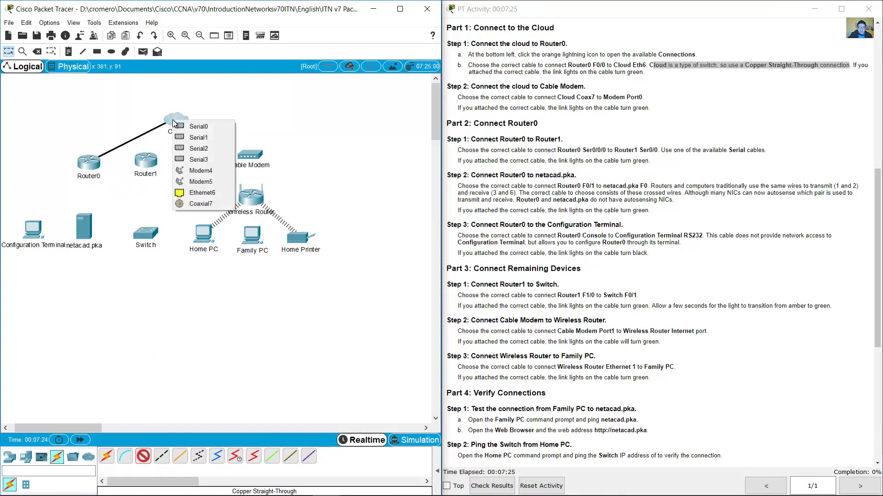
click(208, 192)
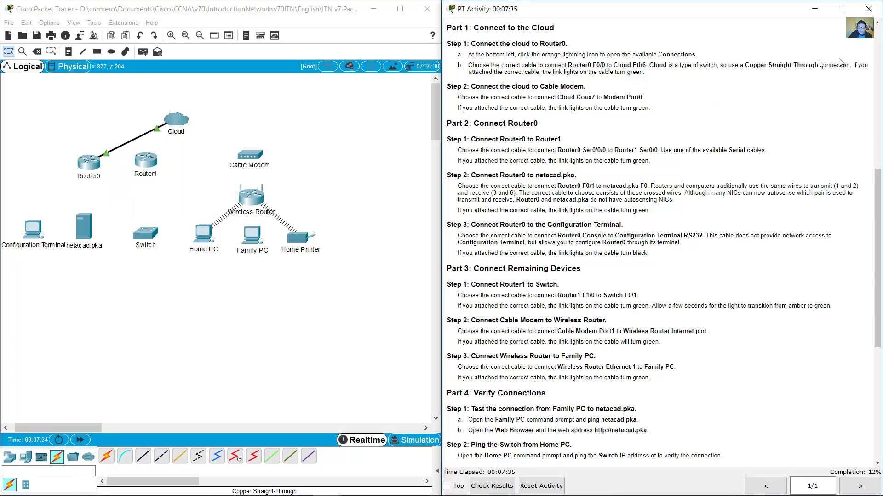
drag(855, 65, 645, 74)
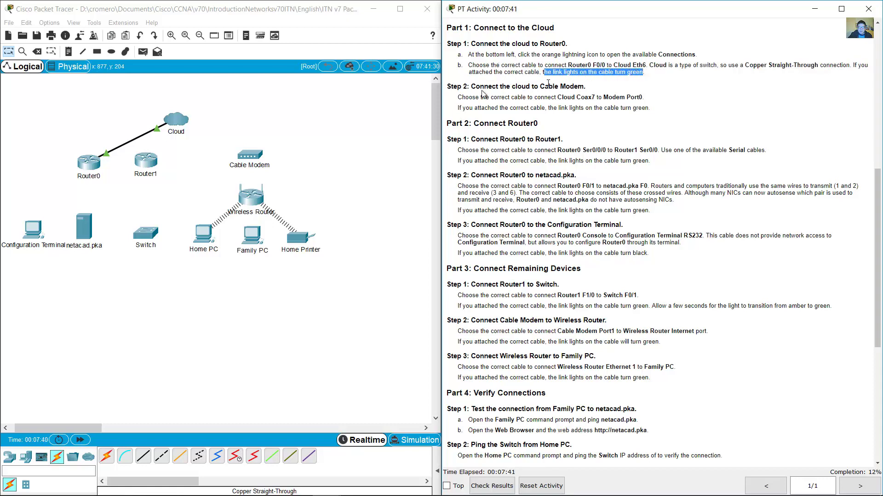
click(139, 104)
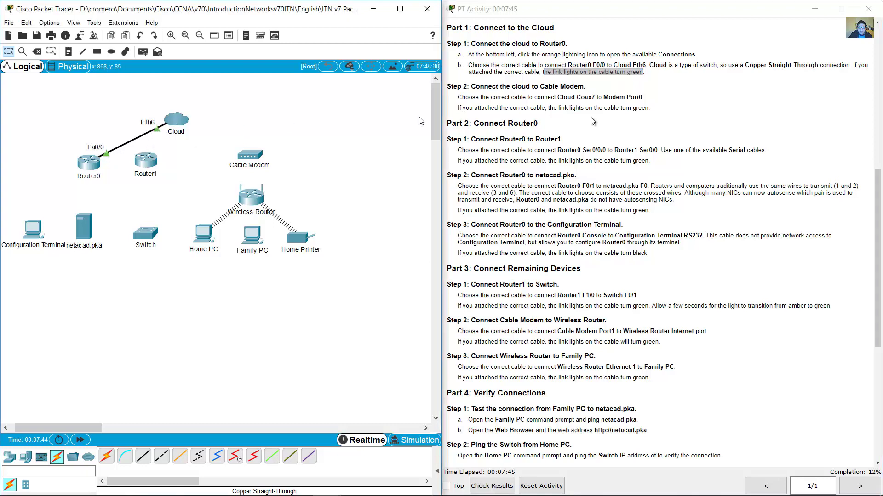
Step: Following Part 1, Step 2, connect Cloud Coaxial7 to Cable Modem Port 0 with a Coaxial cable
click(557, 116)
drag(471, 86, 585, 86)
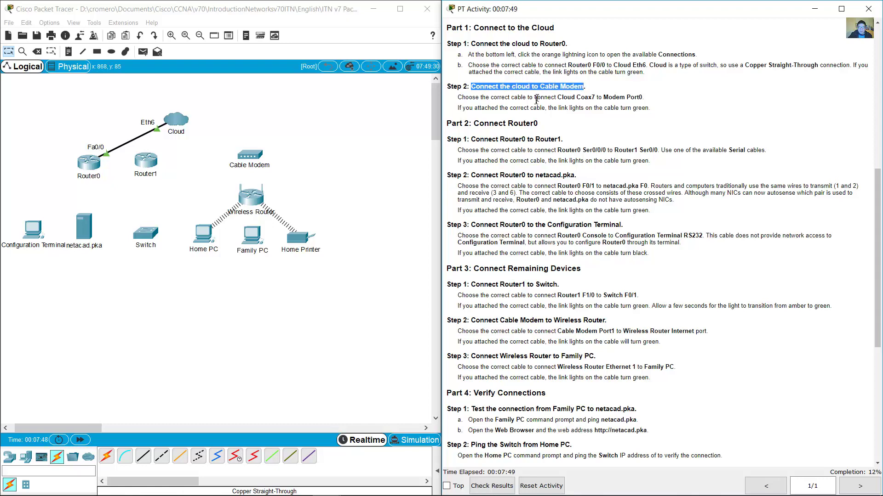
drag(533, 97, 644, 97)
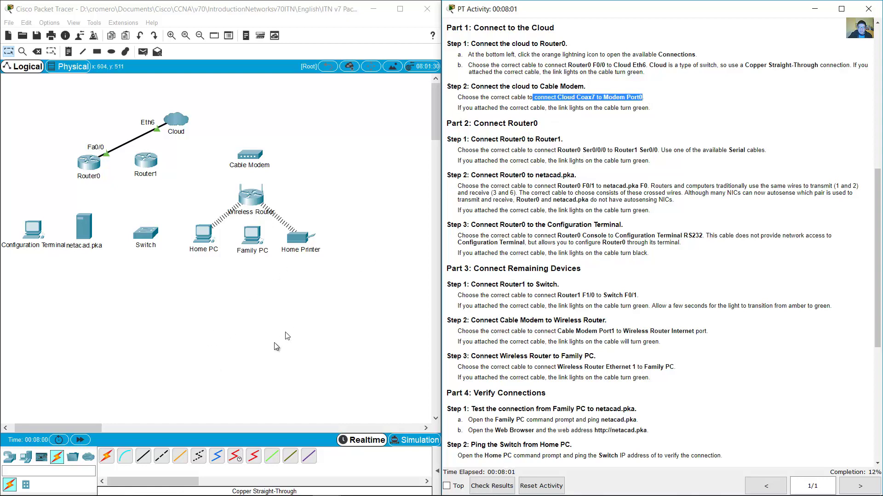
click(603, 95)
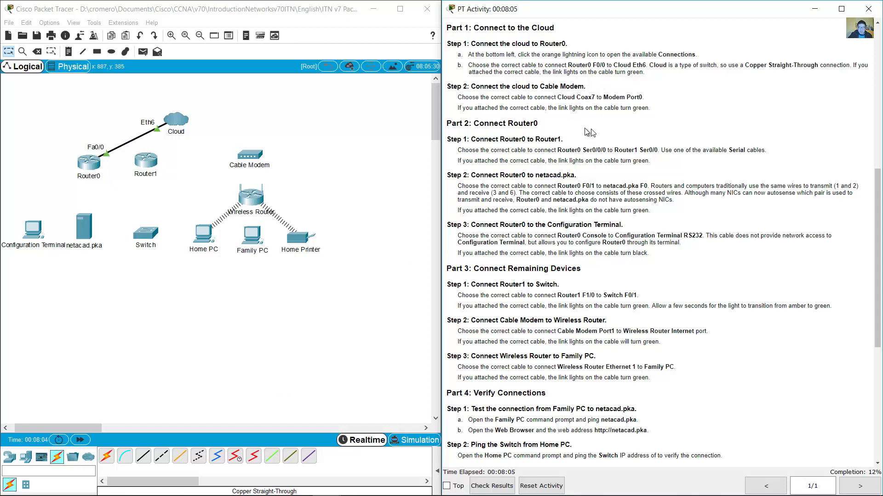
click(219, 459)
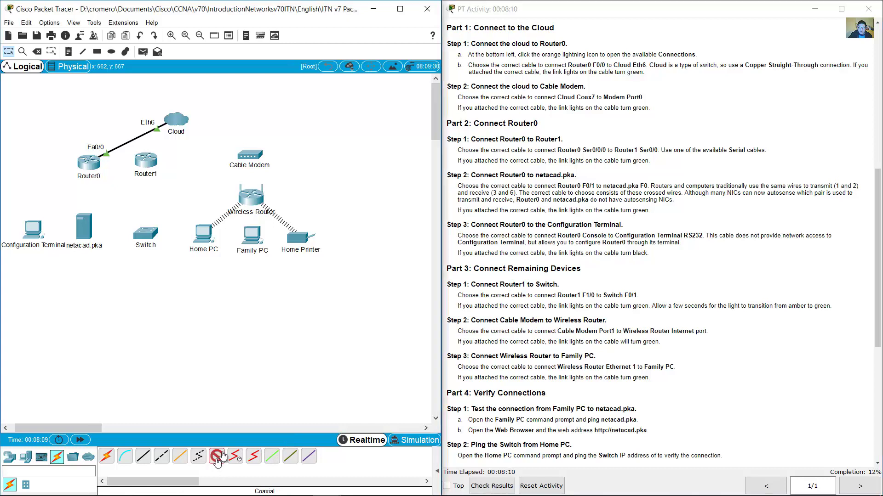
click(179, 120)
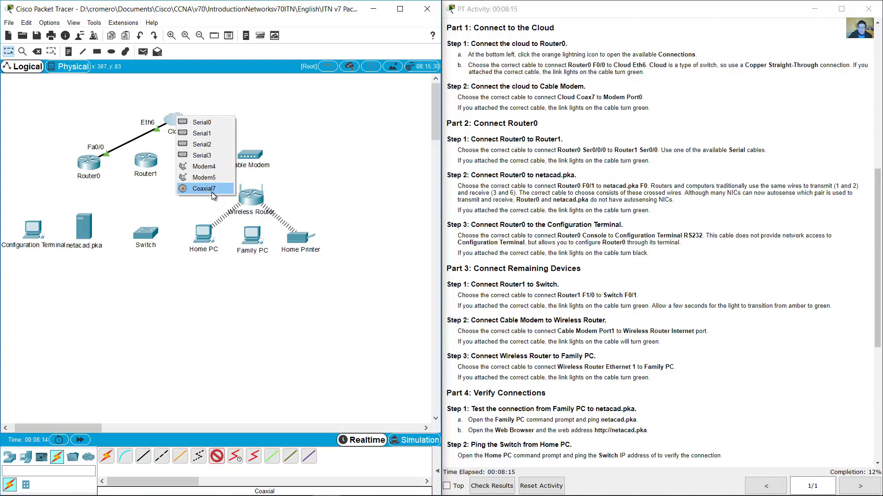
click(211, 192)
click(246, 157)
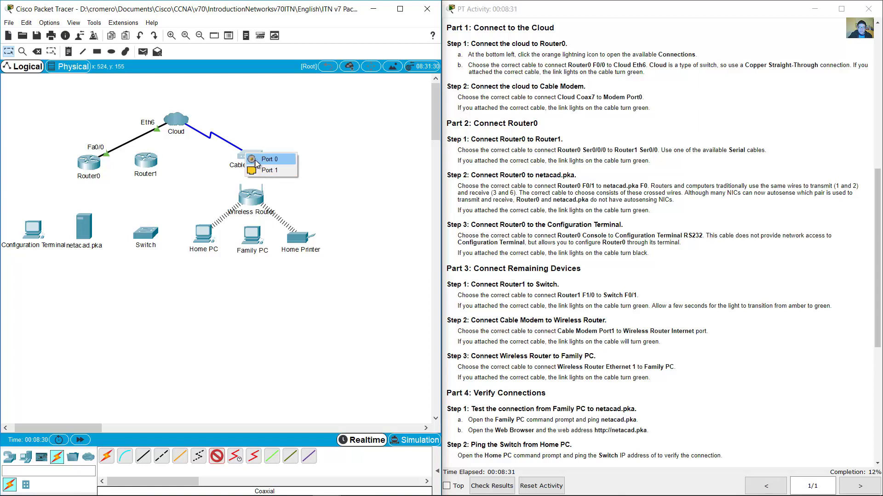
click(260, 159)
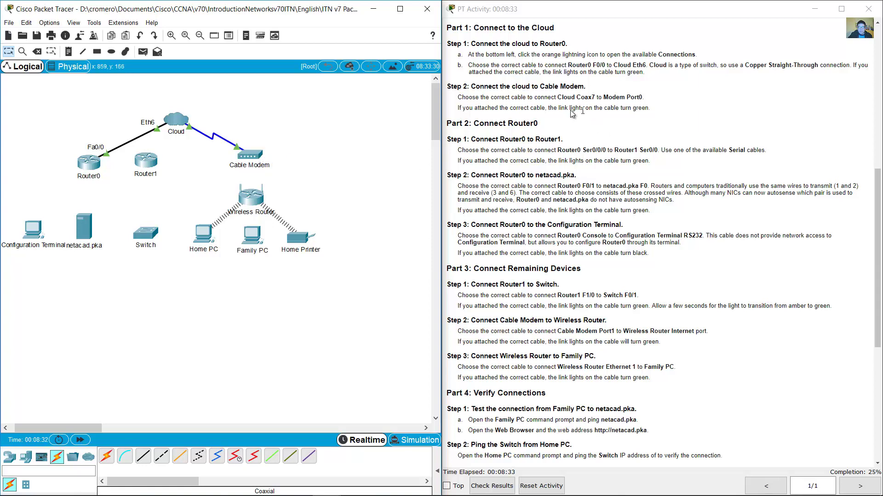
scroll(572, 131, down, 1)
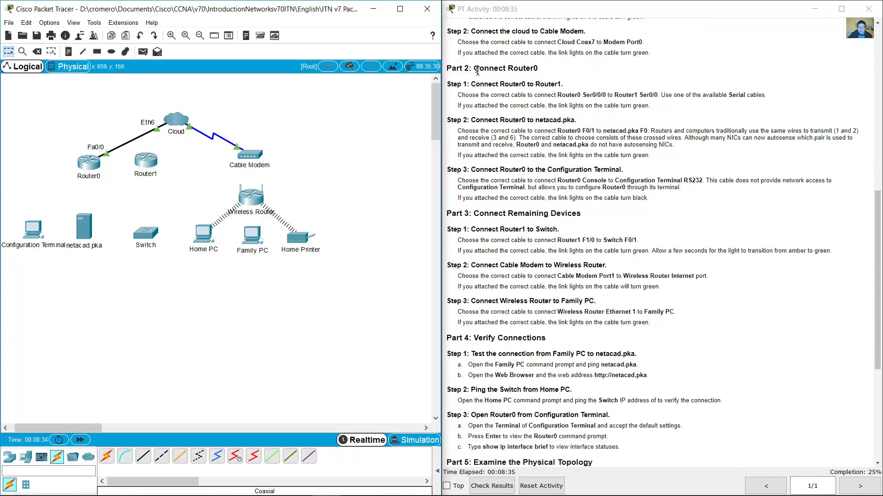
Step: Following Part 2, Step 1, connect Router0 Serial0/0/0 to Router1 Serial0/0 with a Serial DCE cable
drag(474, 68, 548, 74)
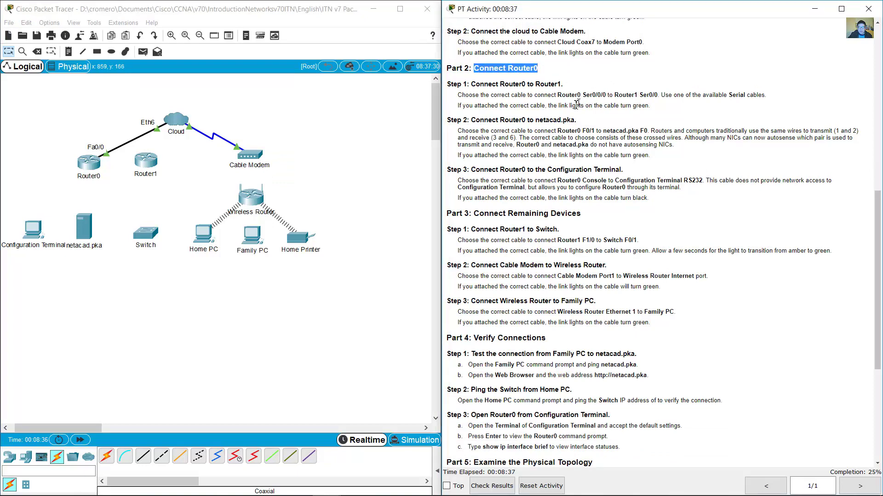
drag(475, 85, 659, 95)
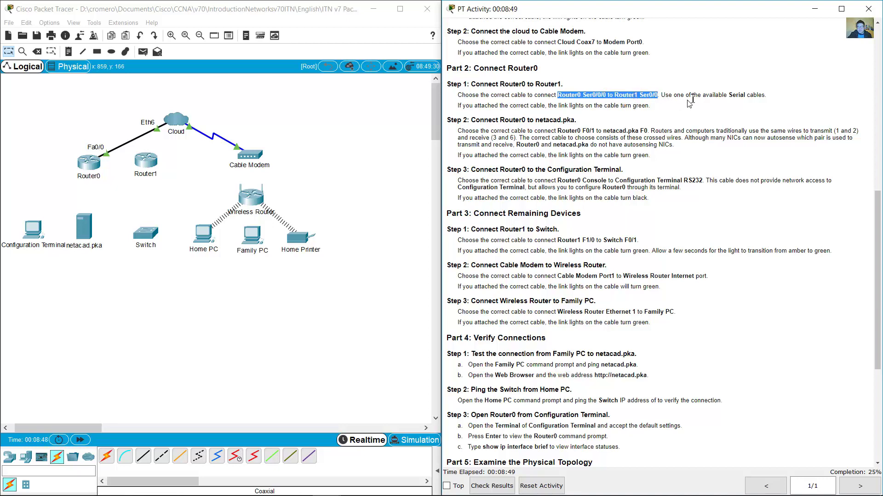
drag(672, 95, 758, 94)
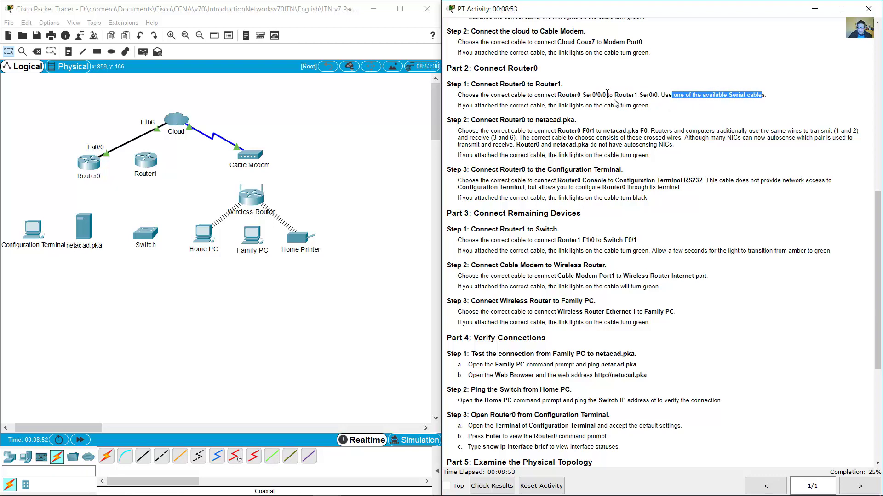
drag(559, 95, 658, 94)
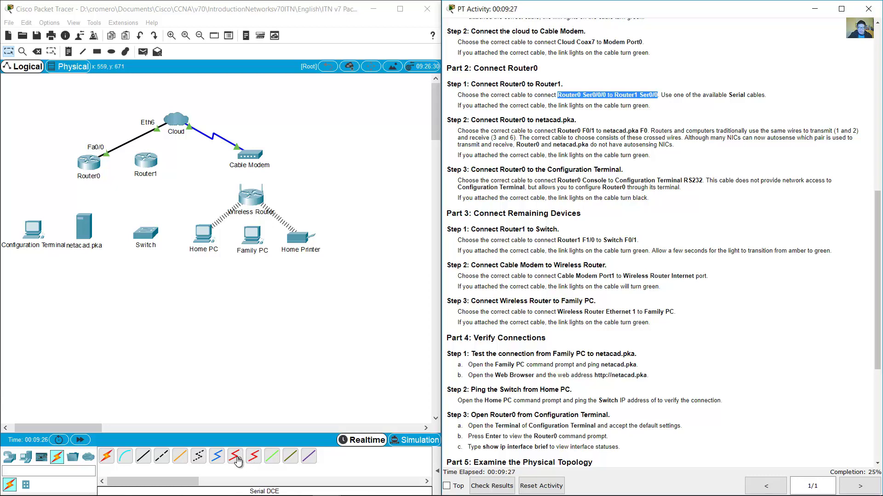
click(235, 457)
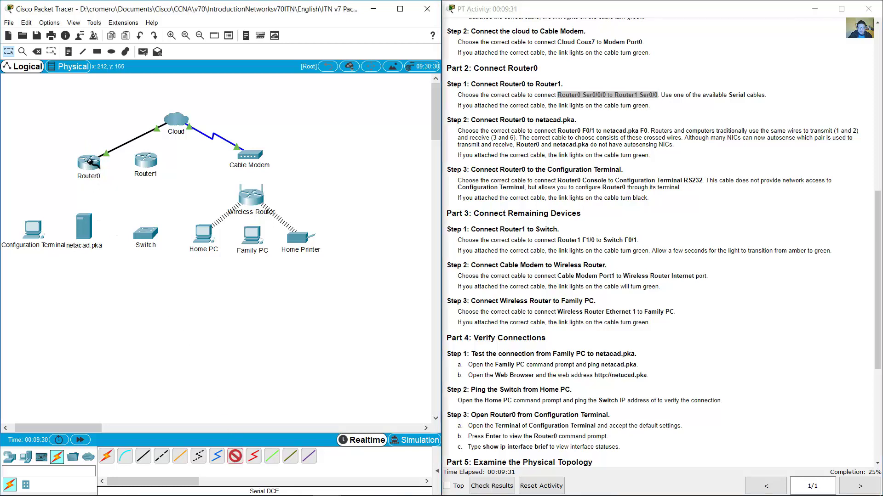
click(91, 162)
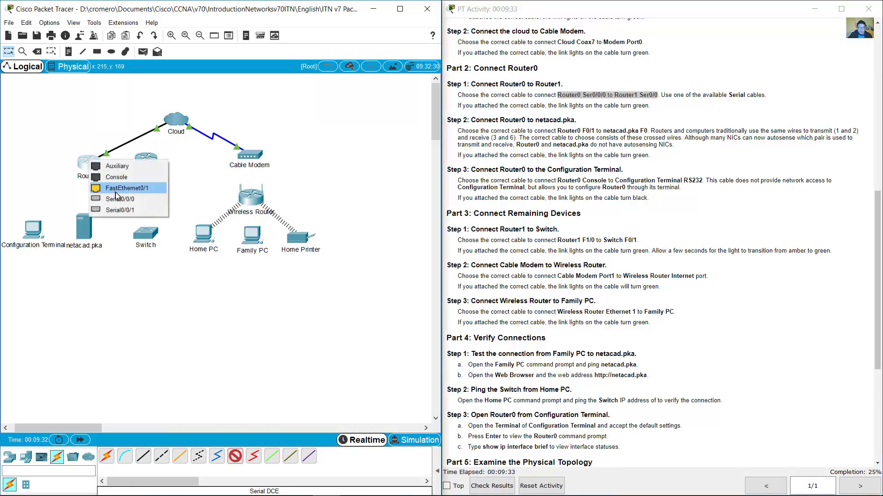
click(133, 199)
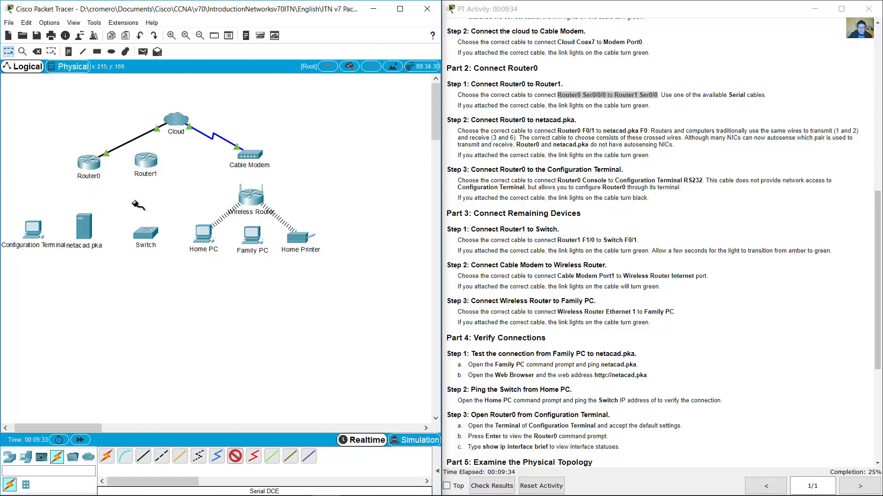
click(148, 161)
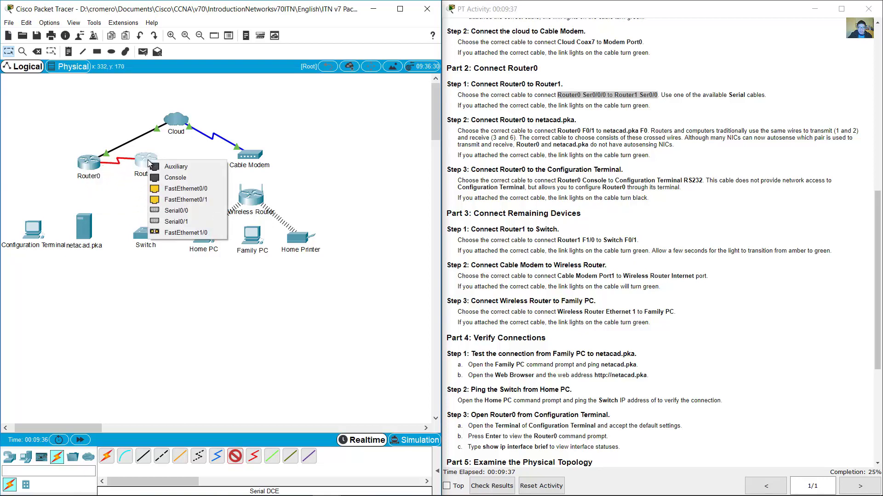
click(177, 211)
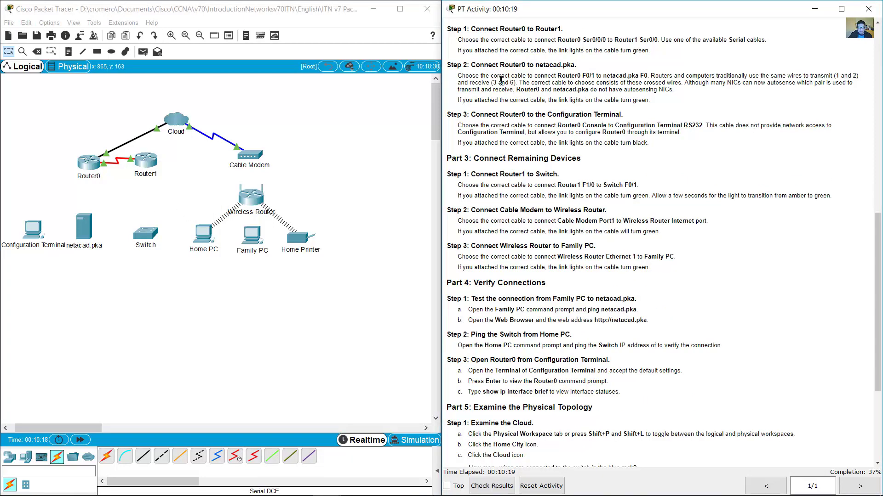
Step: Read the Part 2, Step 2 instructions on the ports and cable type for connecting Router0 to netacad.pka, and locate both devices
drag(480, 65, 583, 69)
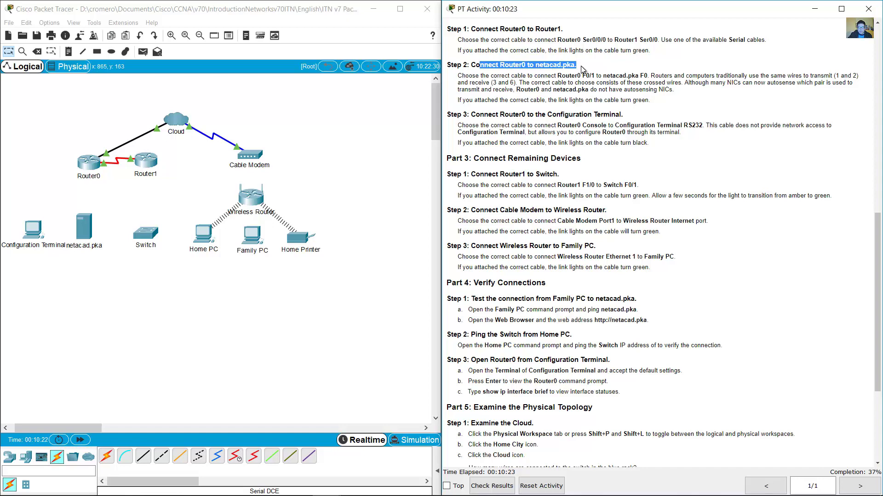
drag(98, 260, 122, 228)
drag(72, 138, 83, 188)
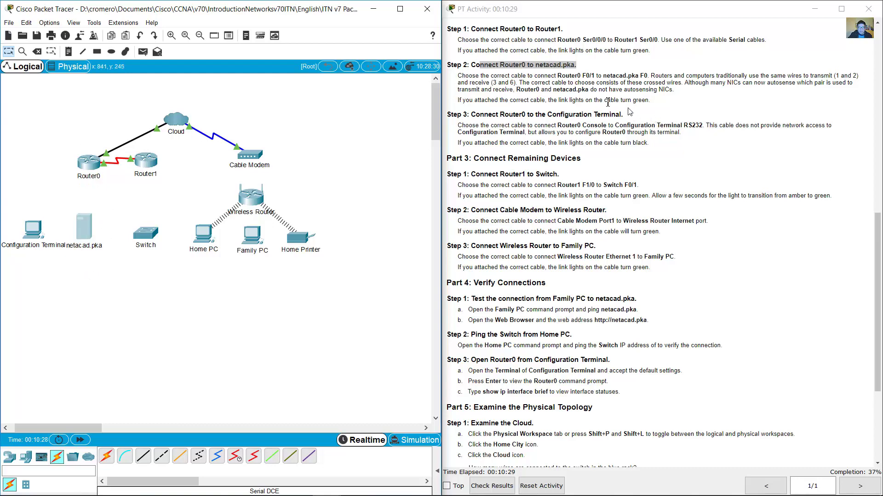
drag(558, 76, 648, 75)
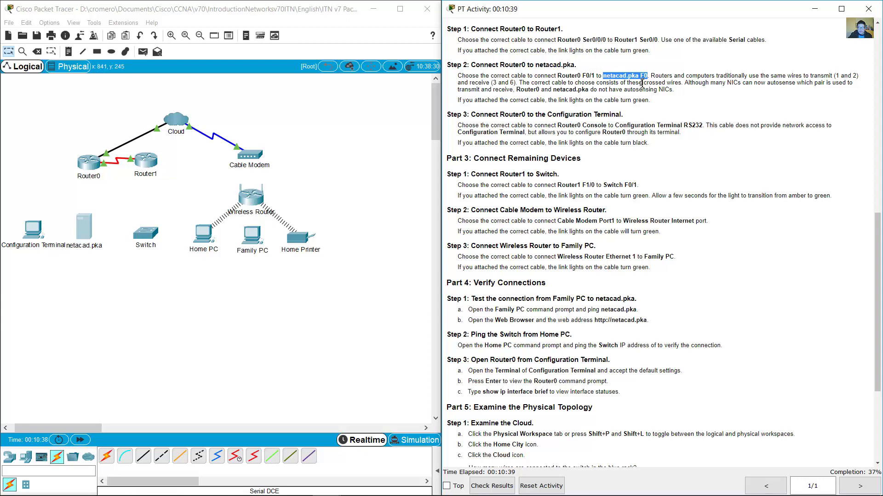
drag(656, 77, 517, 83)
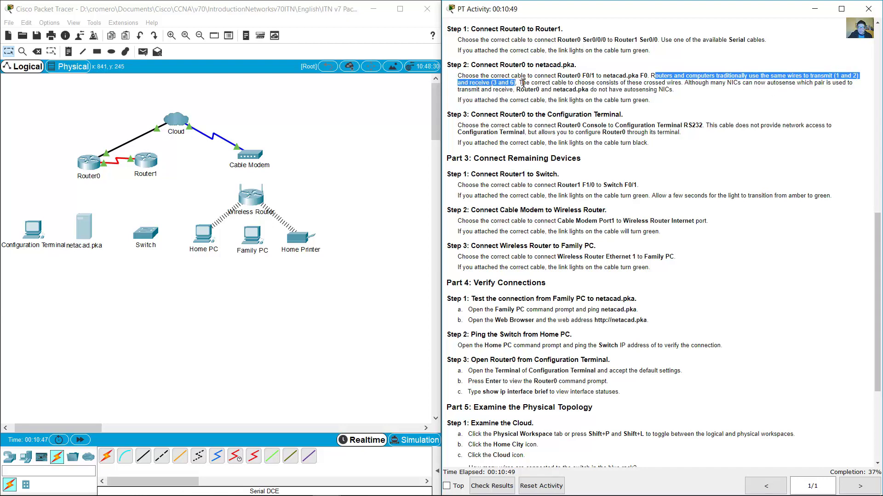
click(544, 98)
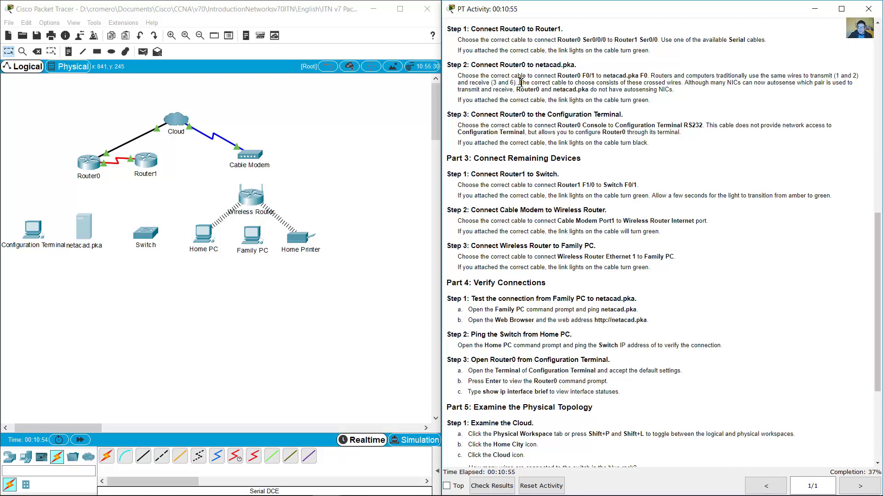
drag(521, 83, 675, 92)
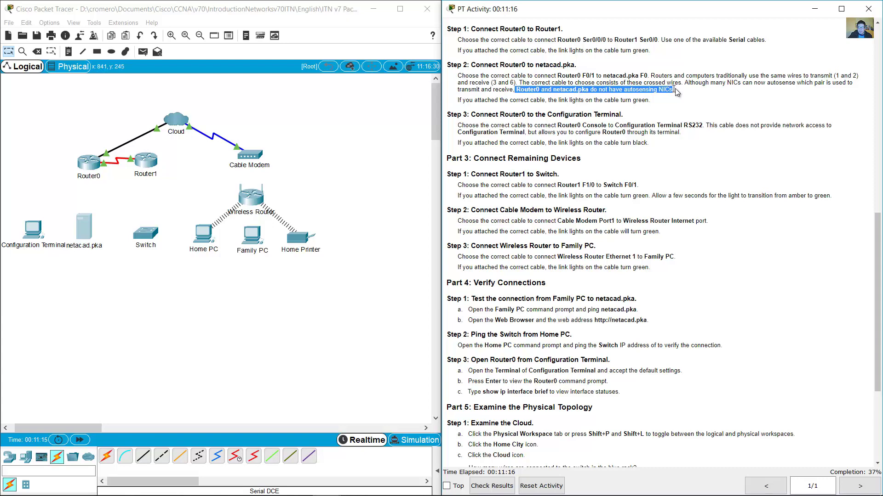
click(676, 90)
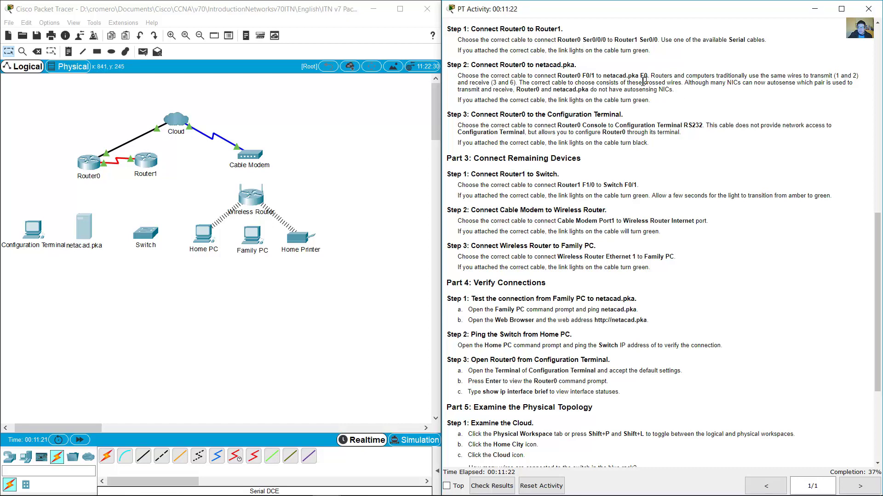
Step: Connect Router0 FastEthernet0/1 to netacad.pka FastEthernet0 with a Copper Cross-Over cable
click(180, 193)
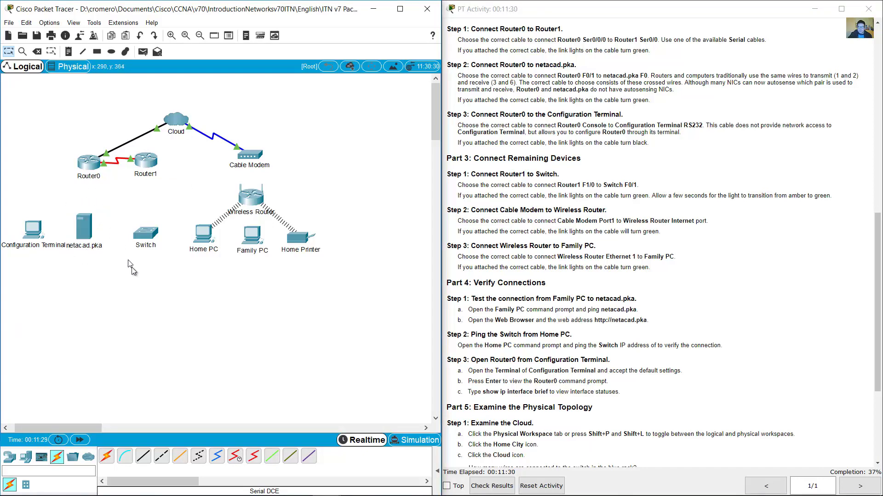
click(162, 456)
click(87, 160)
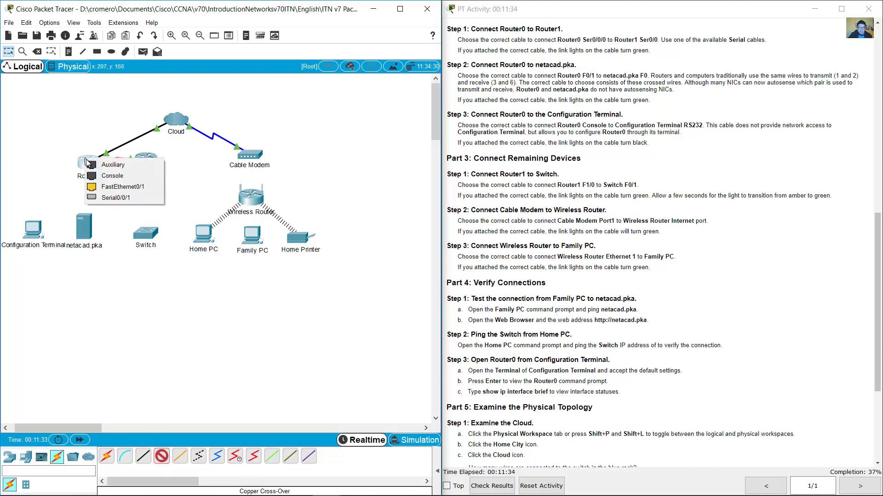
click(98, 187)
click(84, 229)
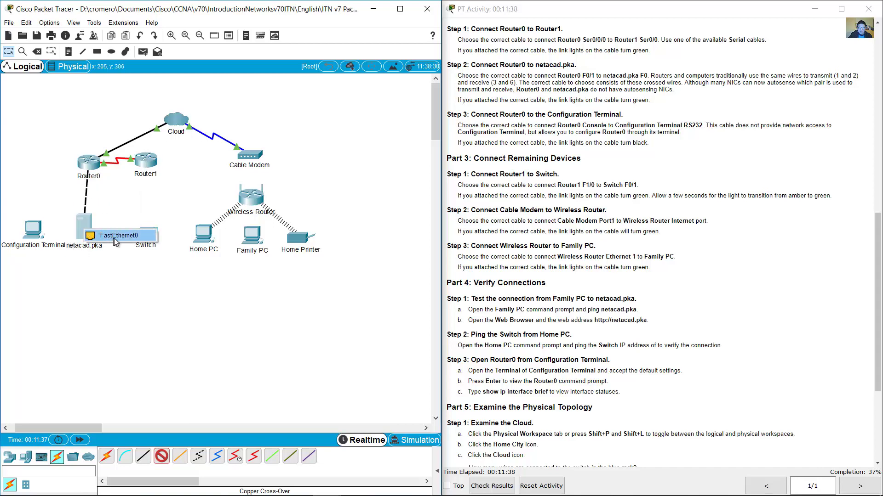
click(115, 237)
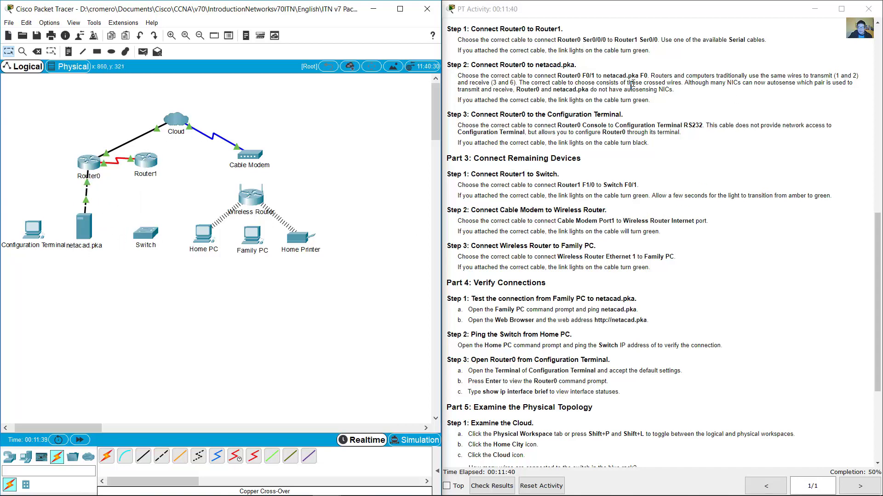
Step: Read the Part 2, Step 3 instructions for connecting Router0 to the Configuration Terminal and locate both devices in the topology
scroll(607, 124, down, 2)
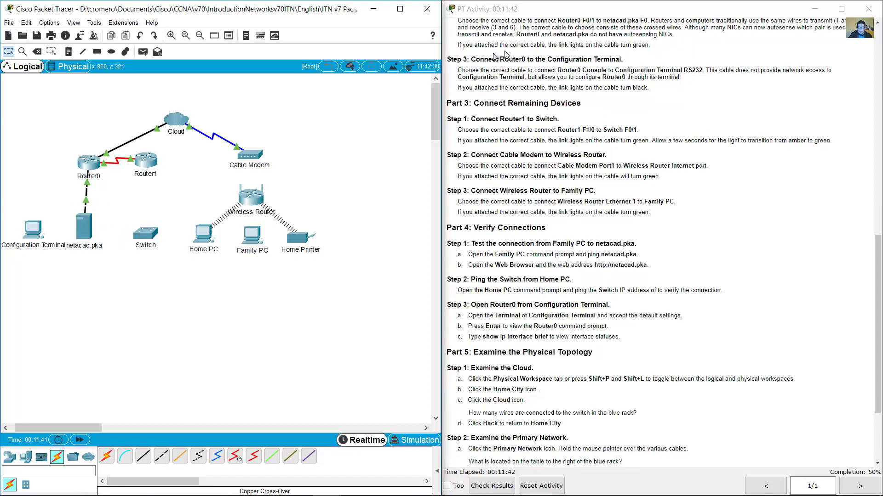
drag(501, 60, 630, 68)
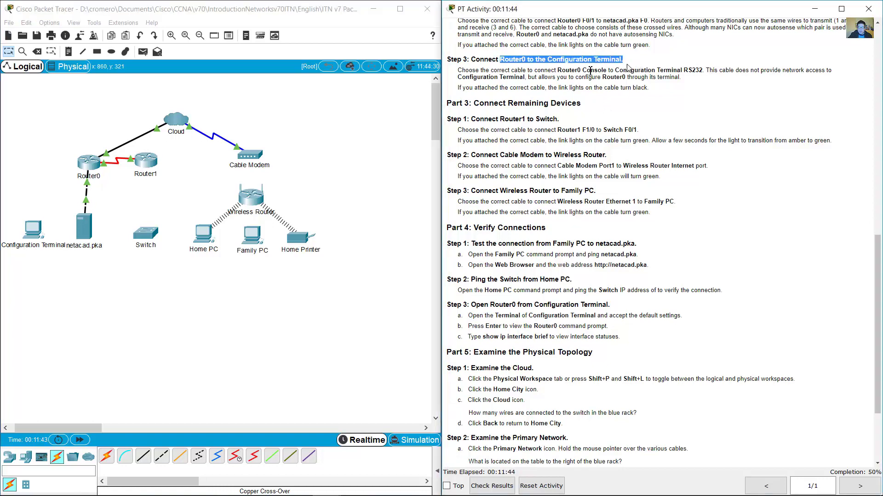
click(94, 197)
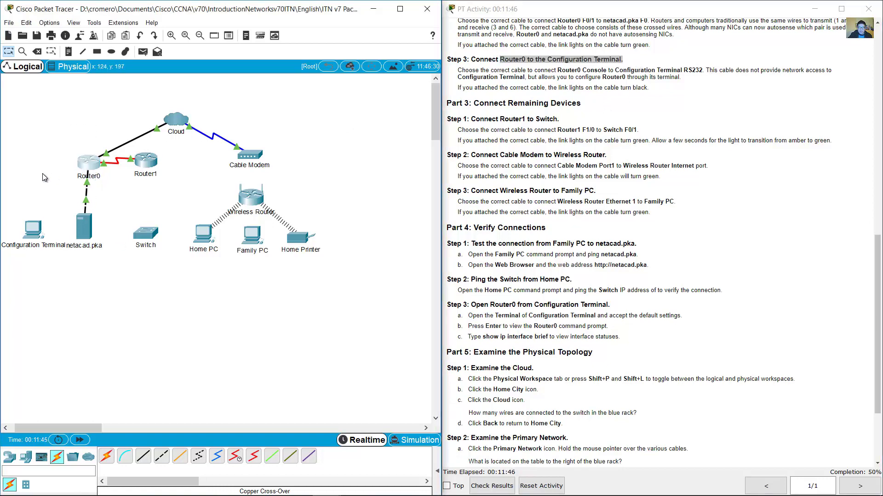
drag(51, 195, 14, 267)
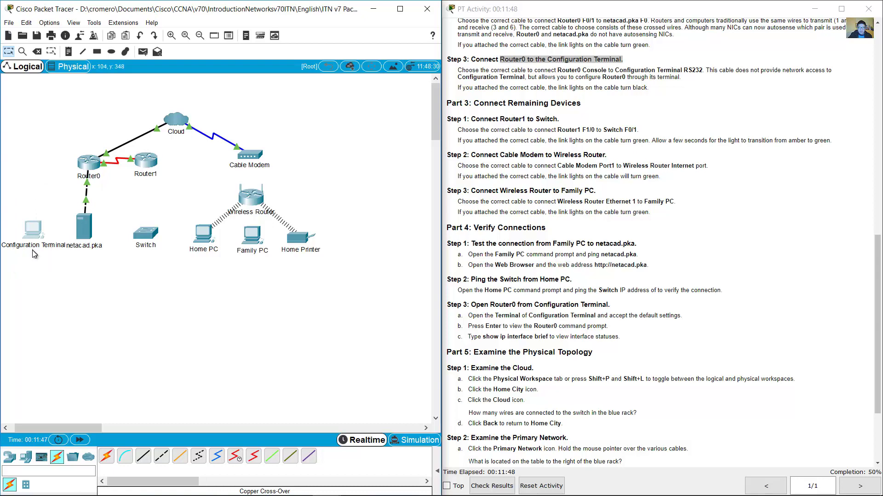
click(45, 181)
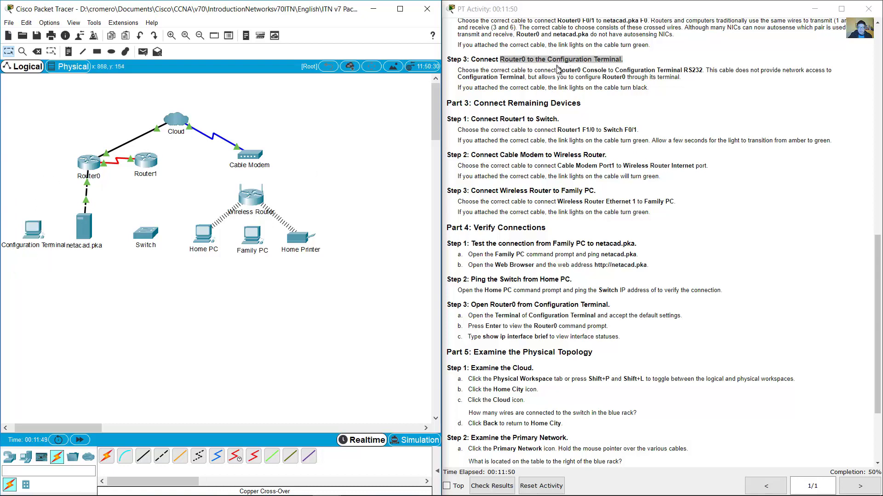
drag(562, 69, 688, 84)
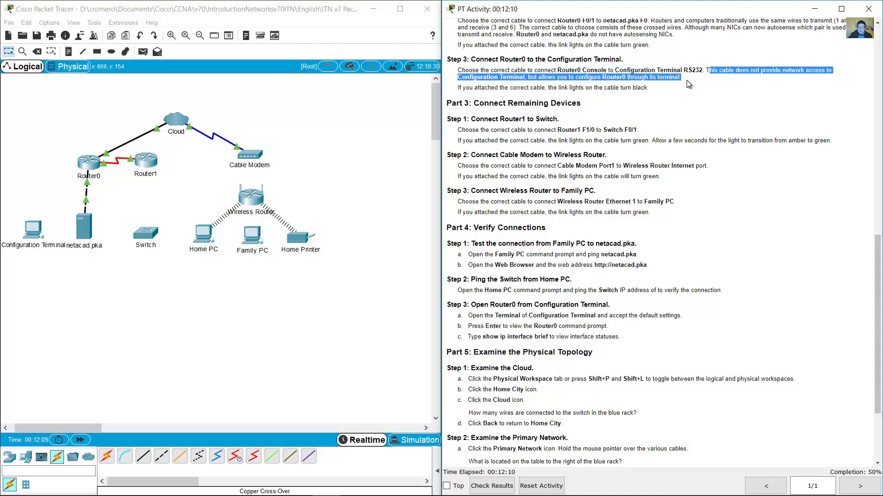
click(680, 88)
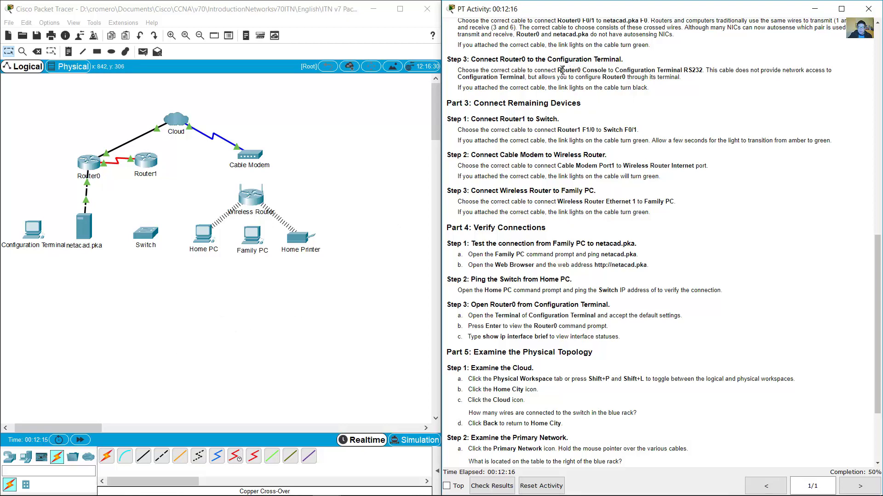
Step: Connect the Configuration Terminal's RS 232 port to Router0's Console port with a Console cable
drag(561, 69, 608, 68)
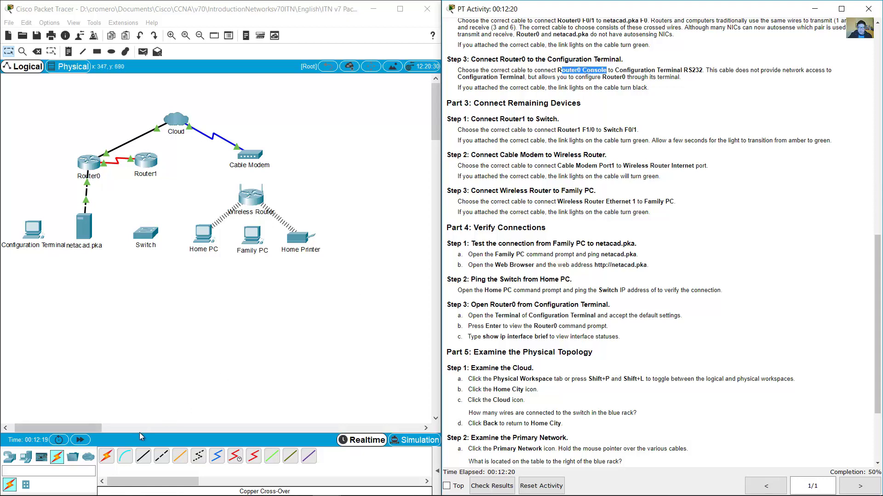
click(127, 458)
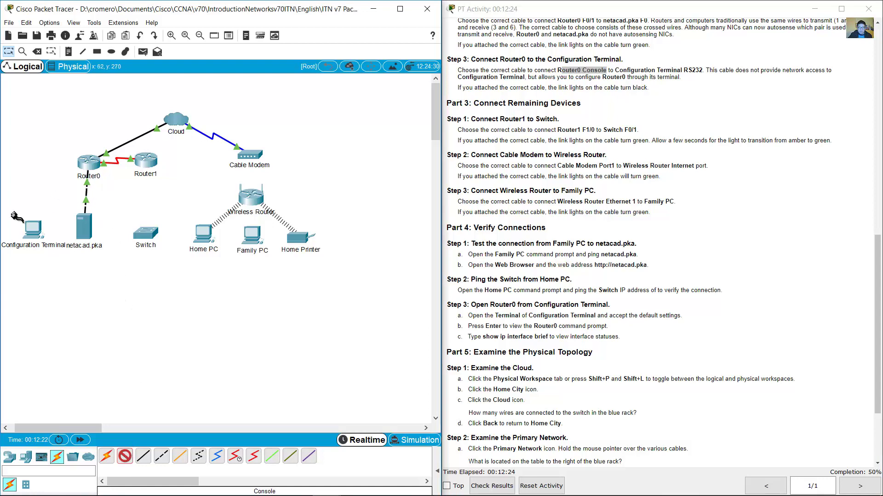
click(33, 228)
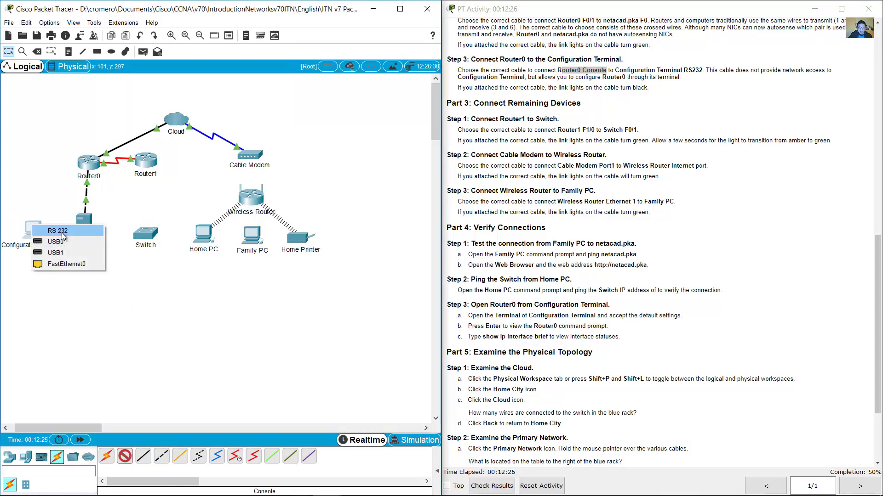
click(63, 236)
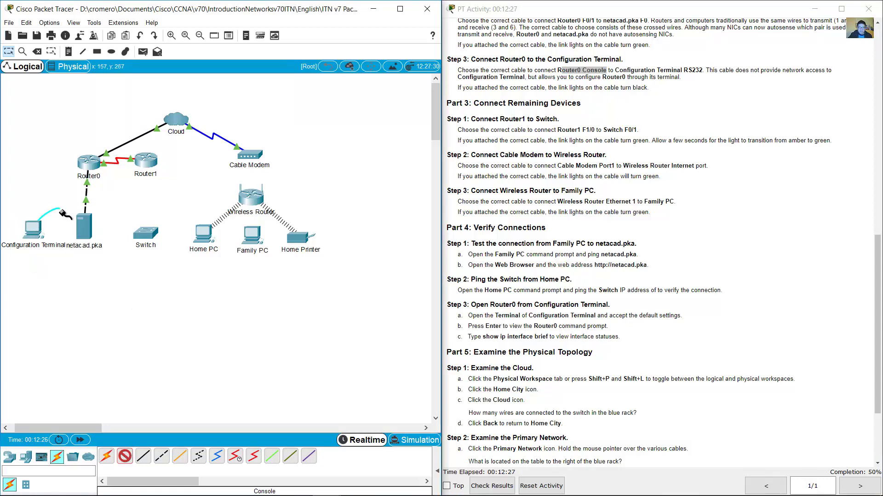
click(85, 162)
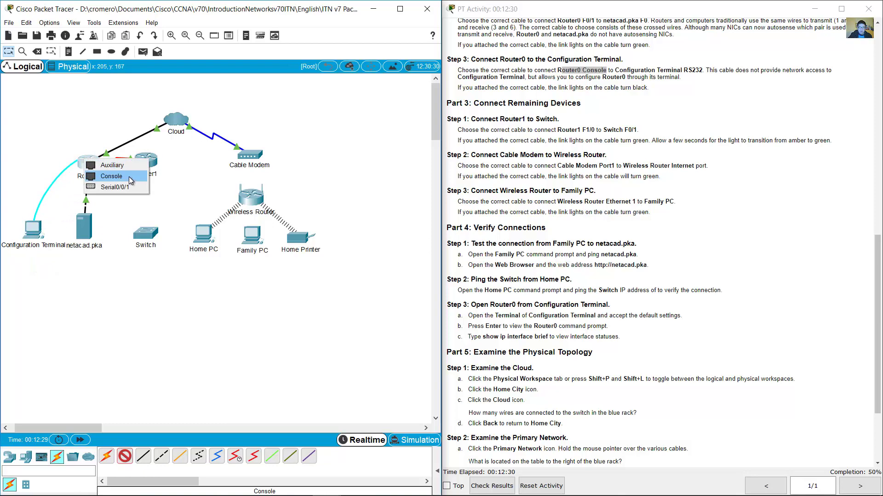
click(111, 176)
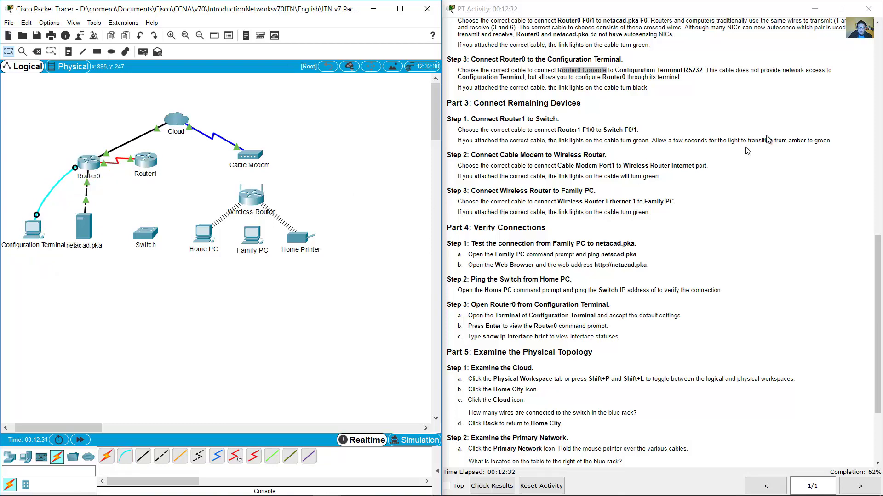
Step: Read the Part 3, Step 1 instructions on the ports for connecting Router1 to Switch, and locate both devices in the topology
scroll(630, 131, down, 1)
scroll(630, 131, down, 1)
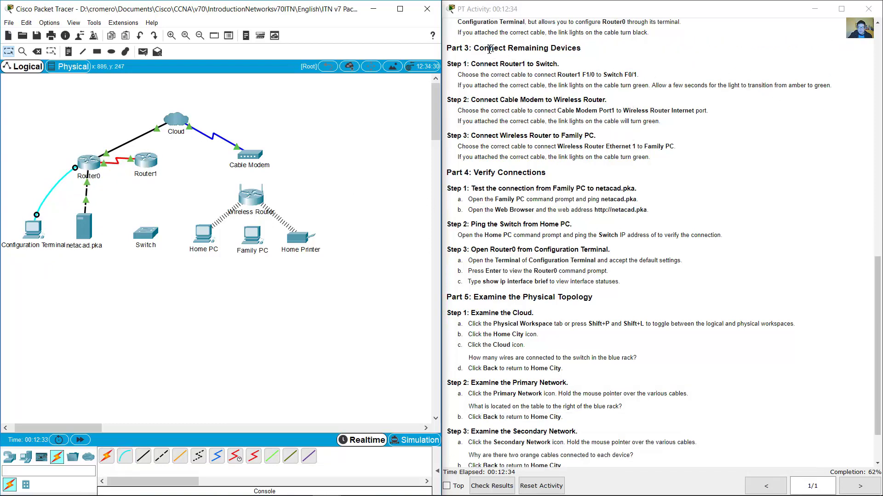
drag(479, 48, 590, 56)
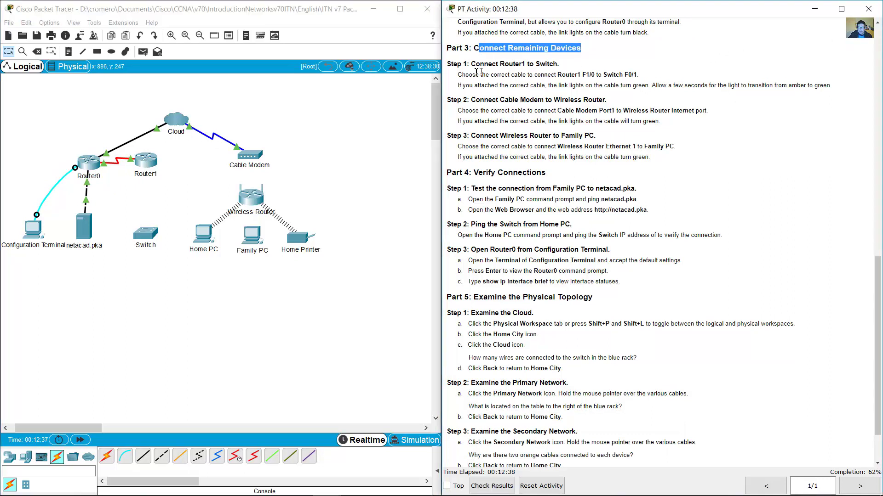
drag(470, 64, 583, 74)
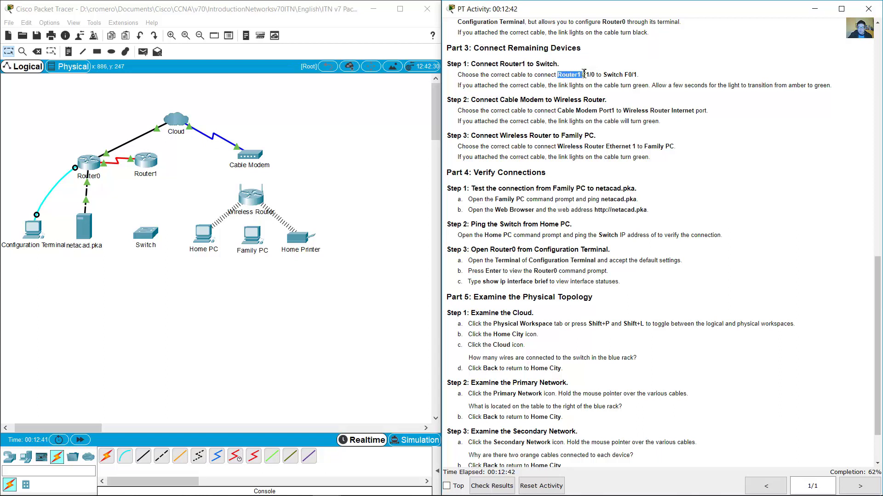
click(164, 170)
drag(161, 302, 148, 221)
click(573, 76)
drag(556, 74, 637, 74)
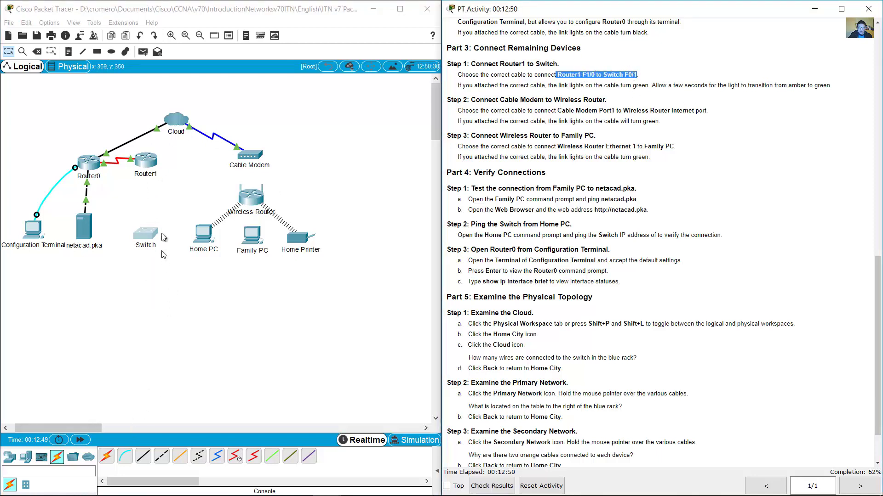
click(169, 164)
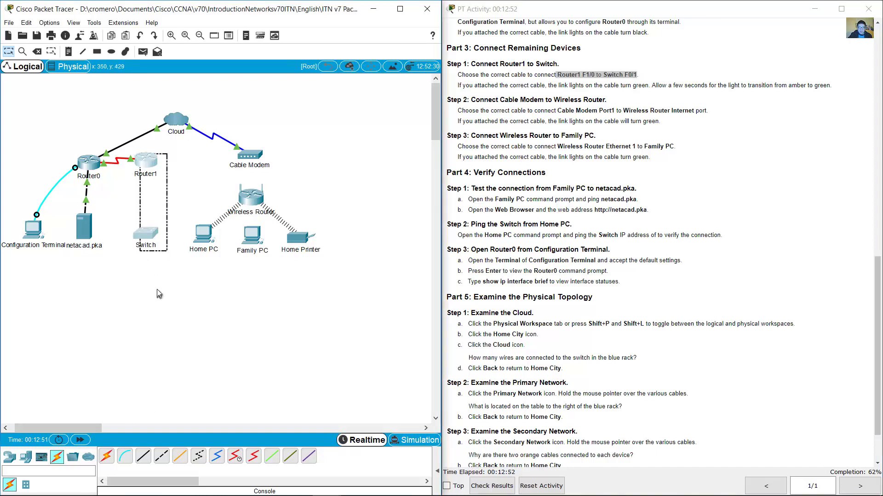
click(142, 463)
click(147, 159)
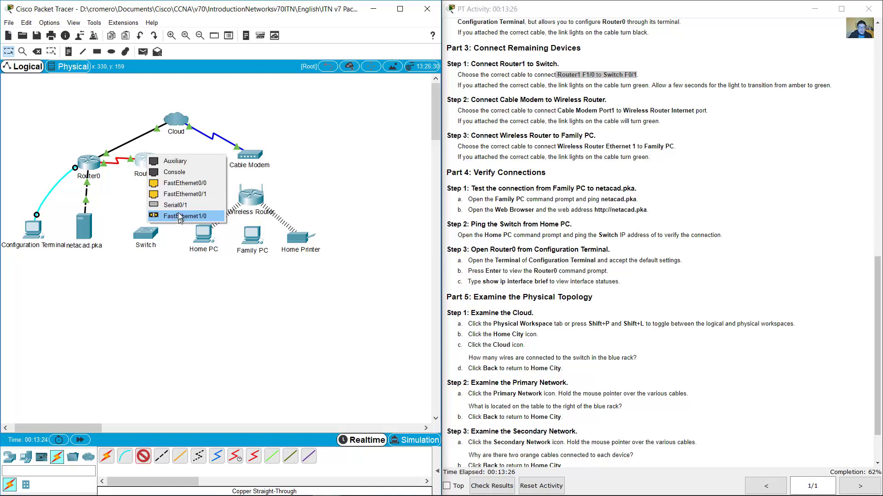
click(178, 154)
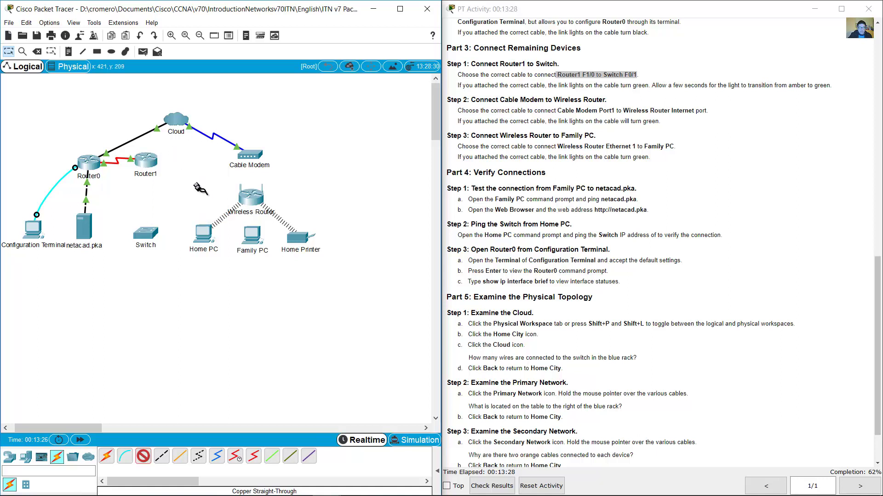
click(144, 457)
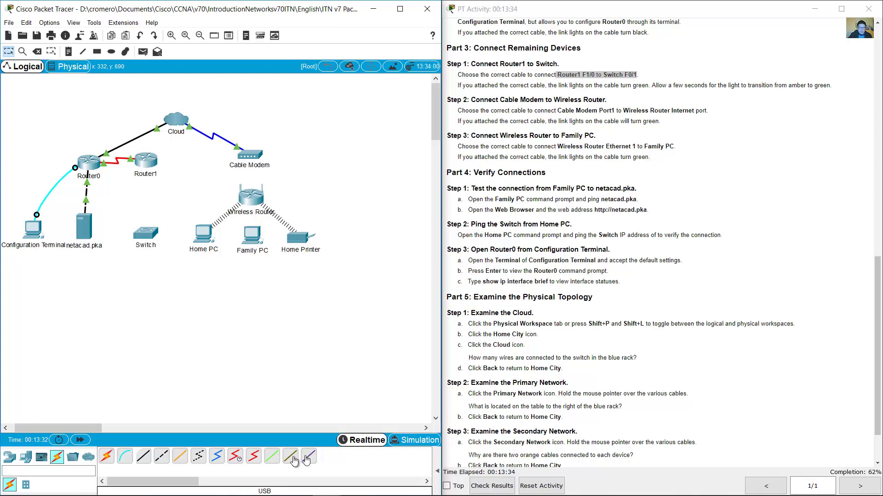
Step: Connect Router1 FastEthernet1/0 to Switch FastEthernet0/1 with a Fiber cable
click(180, 460)
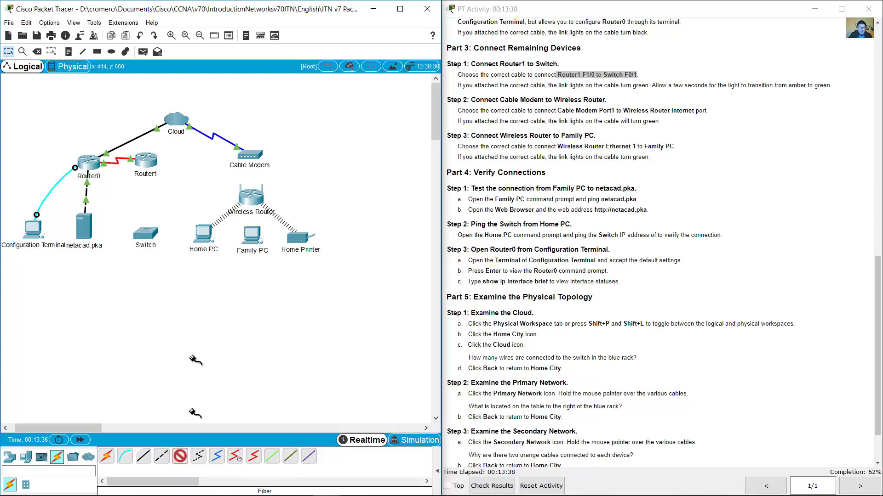
click(148, 159)
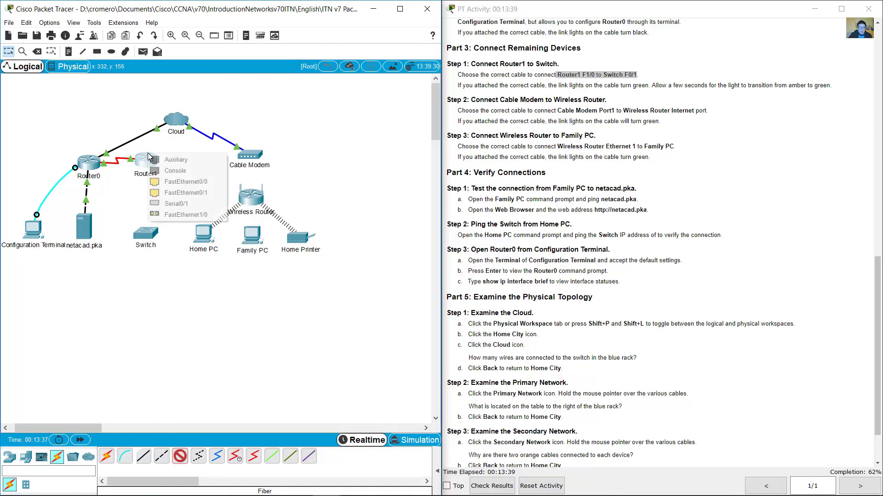
click(199, 215)
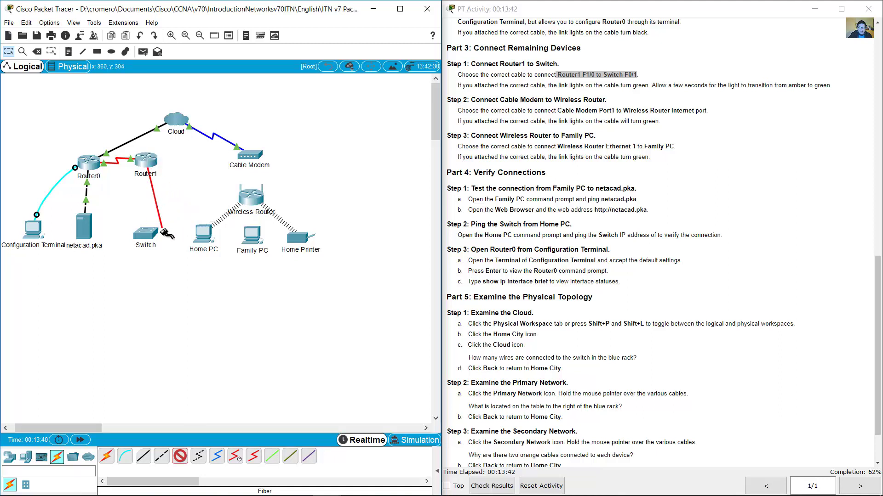
click(146, 233)
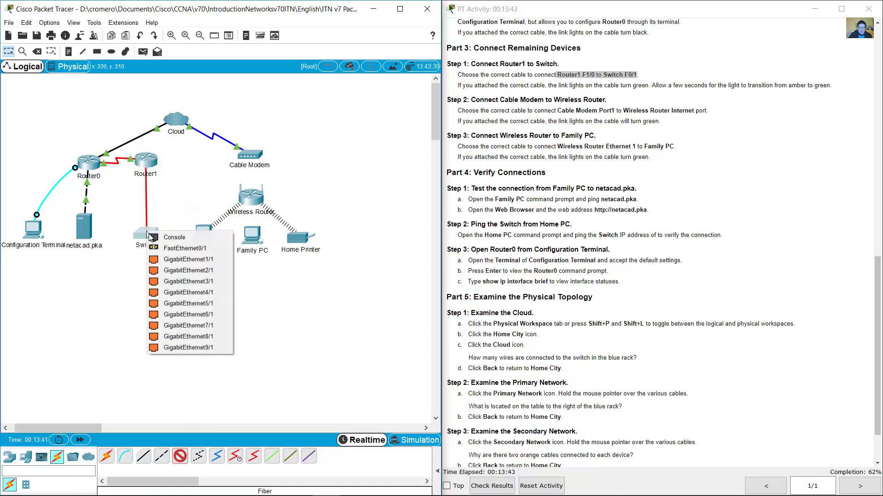
click(212, 250)
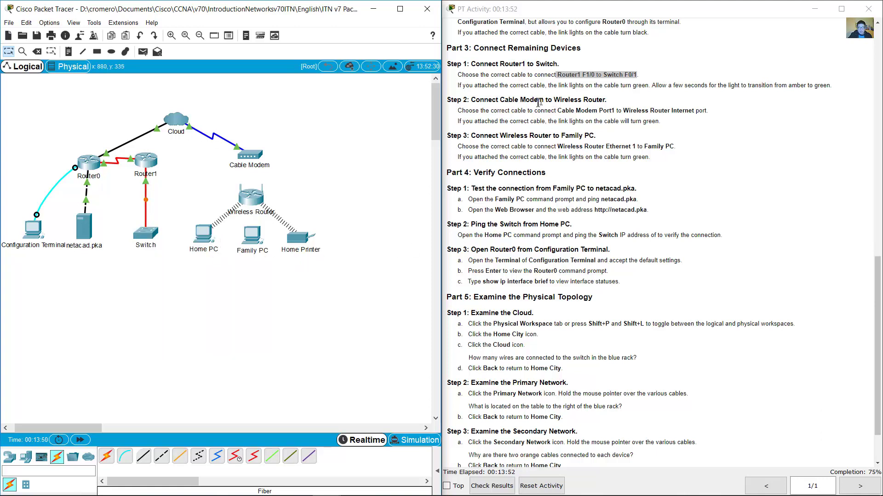
Step: Following Part 3, Step 2, connect Cable Modem Port1 to the Wireless Router's Internet port with a Copper Straight-Through cable
drag(484, 101, 696, 113)
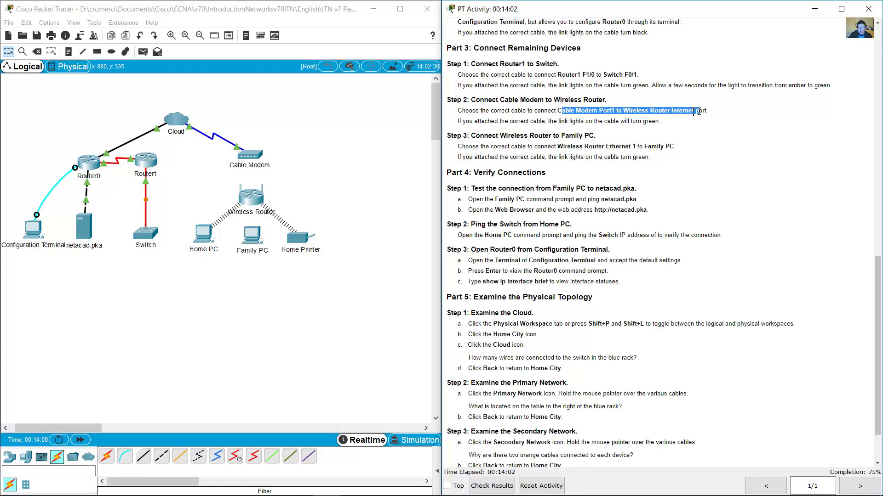
drag(296, 131, 250, 159)
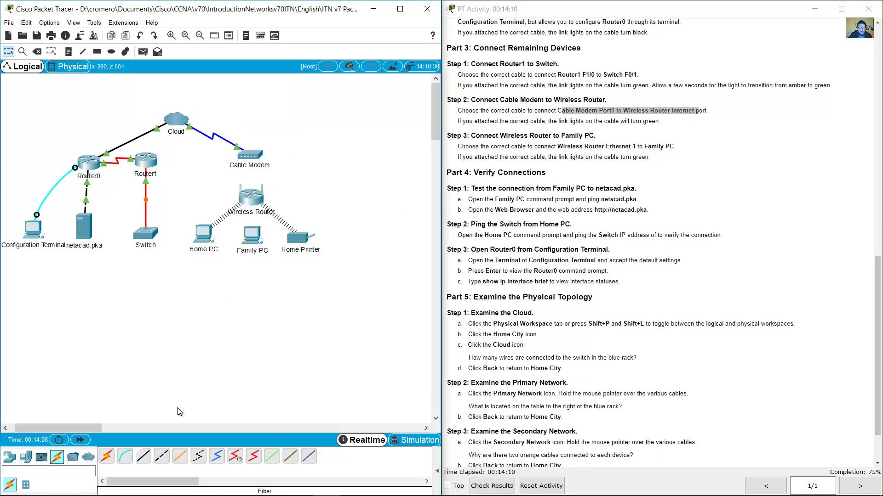
click(144, 456)
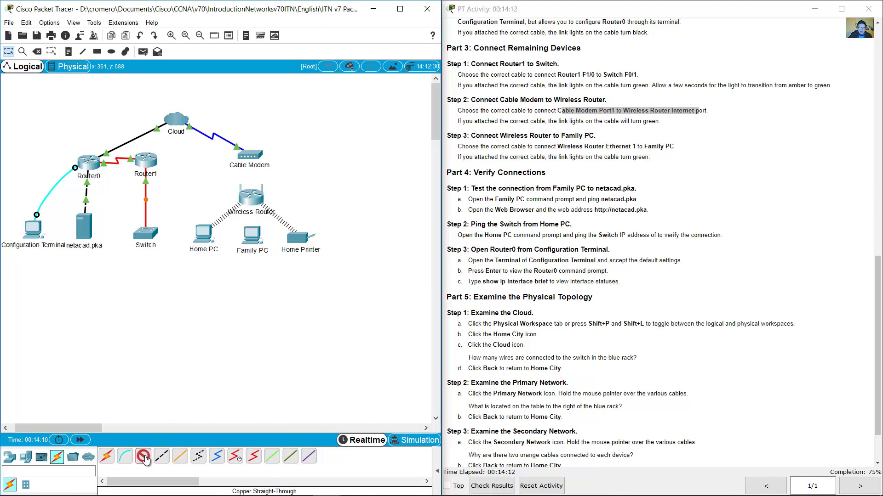
click(261, 155)
click(279, 158)
click(251, 199)
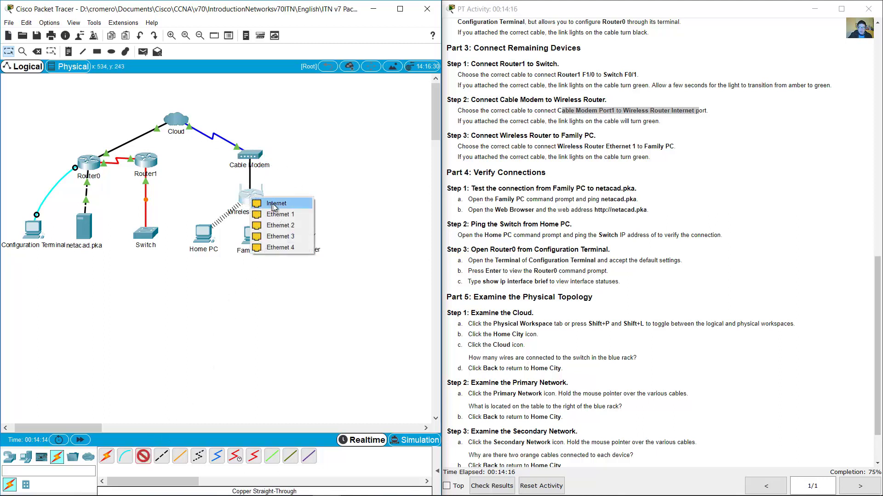
click(294, 207)
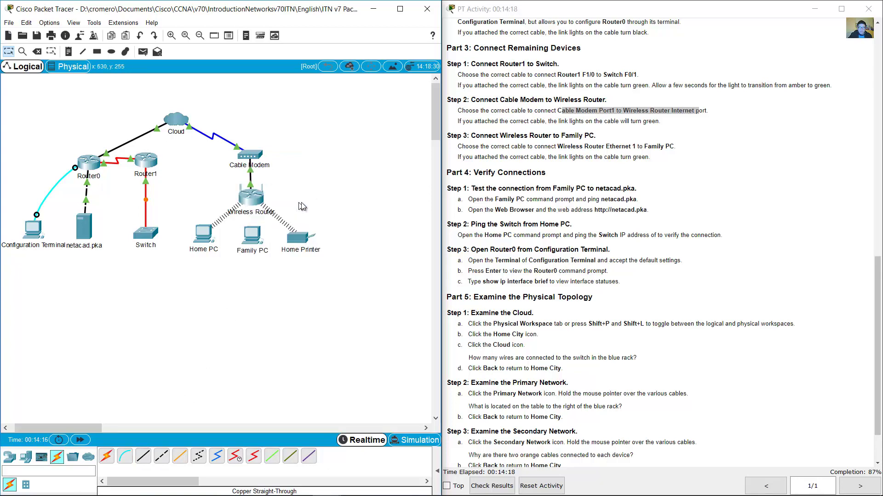
Step: Read the Part 3, Step 3 instructions on the port for connecting Wireless Router to Family PC, and locate both devices
click(605, 137)
scroll(598, 136, down, 1)
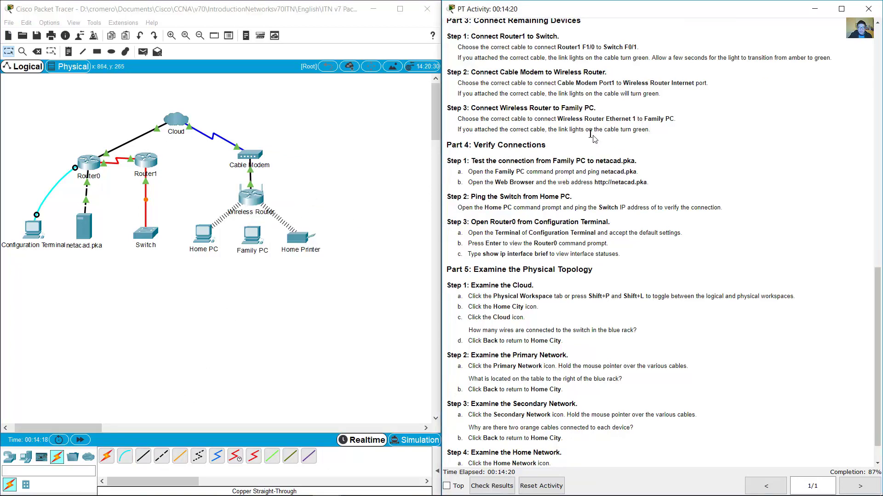
drag(489, 109, 596, 106)
click(649, 162)
drag(468, 122, 636, 120)
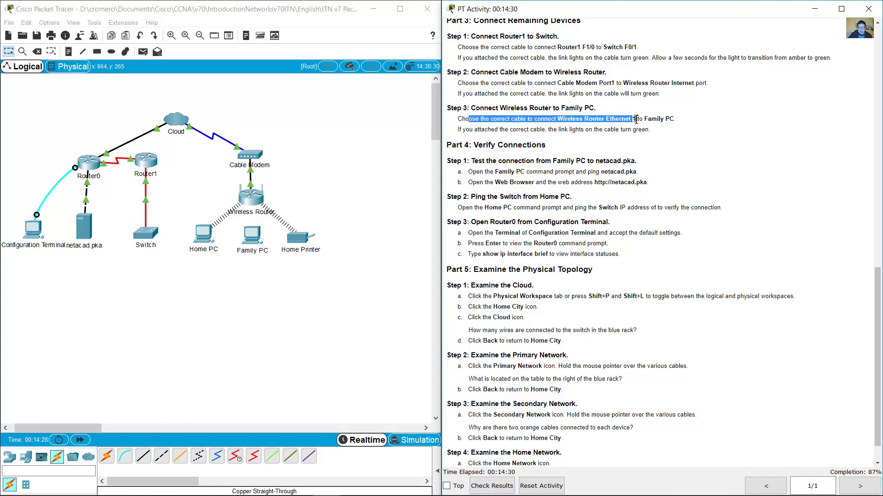
click(380, 184)
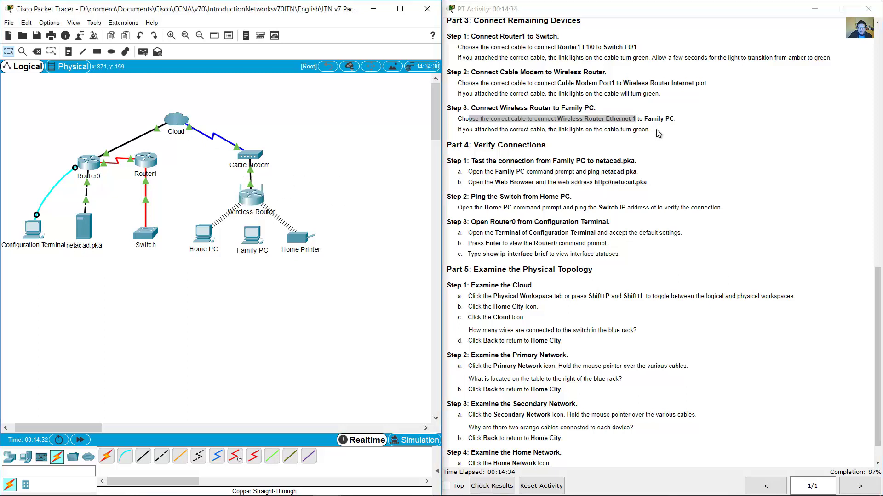
drag(646, 119, 676, 119)
drag(253, 282, 249, 235)
click(501, 152)
drag(287, 190, 237, 205)
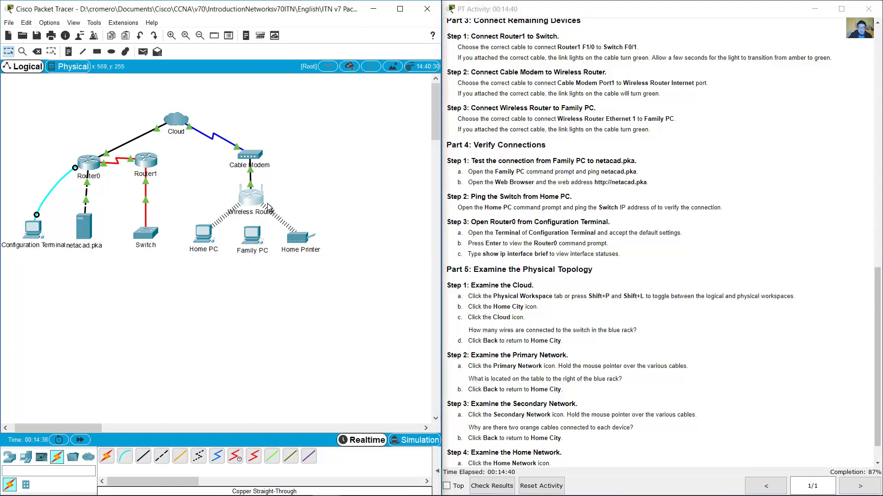
drag(610, 119, 644, 122)
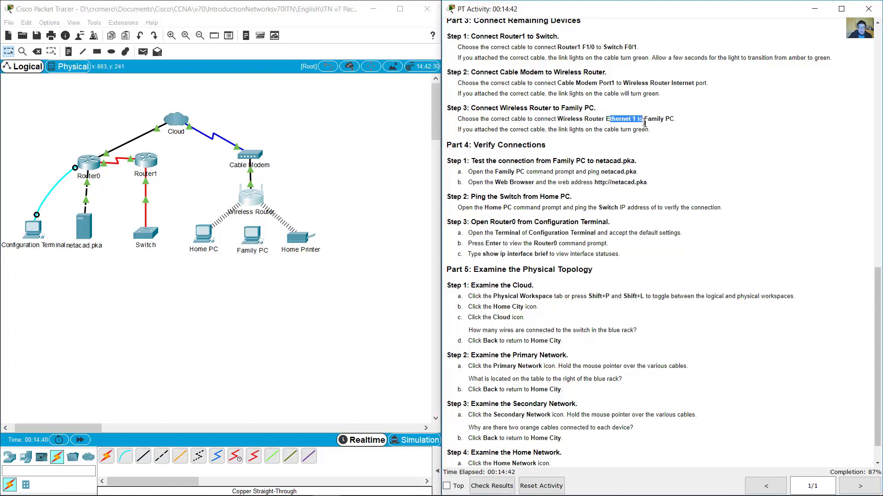
click(247, 268)
drag(264, 227, 240, 311)
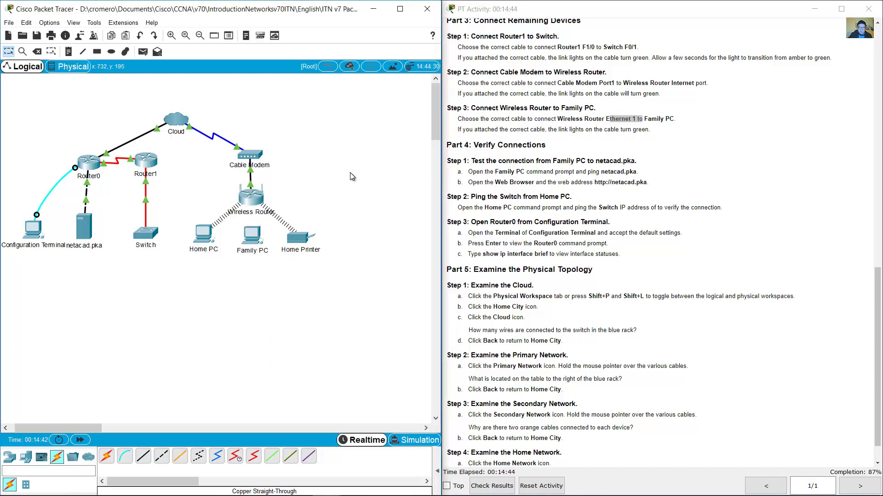
Step: Connect Wireless Router Ethernet 1 to Family PC FastEthernet0 with a Copper Straight-Through cable
click(144, 457)
click(253, 197)
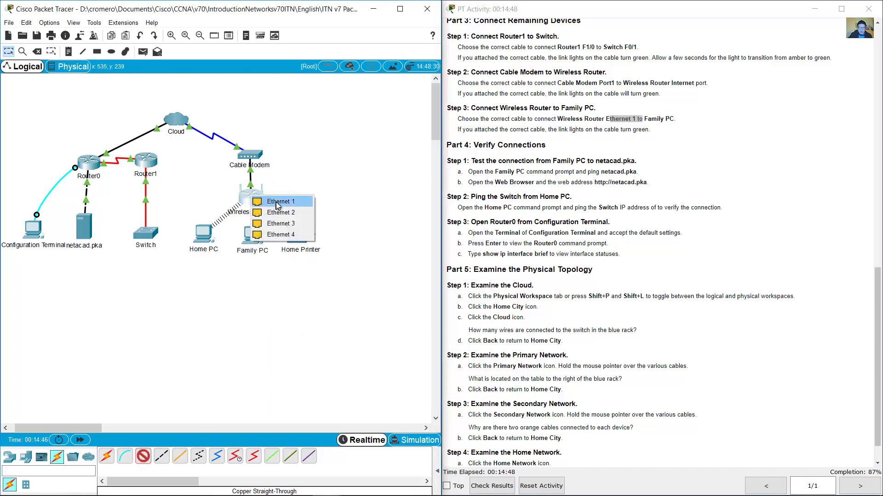
click(278, 202)
click(251, 233)
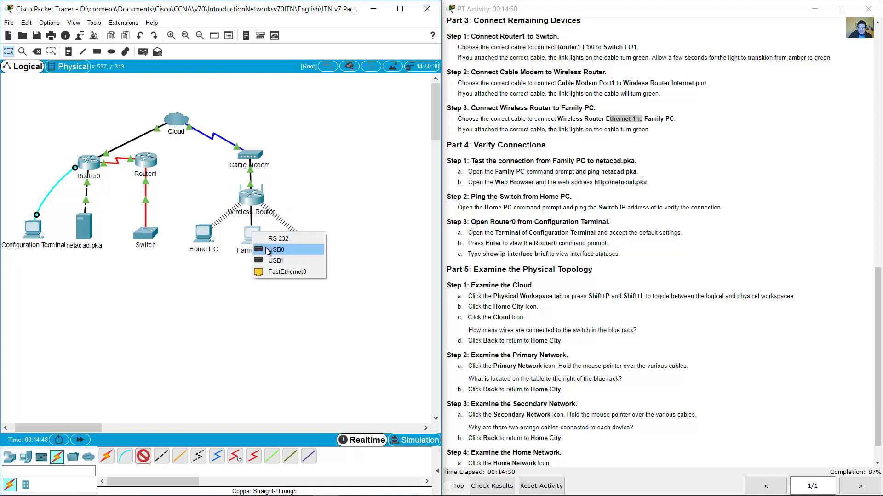
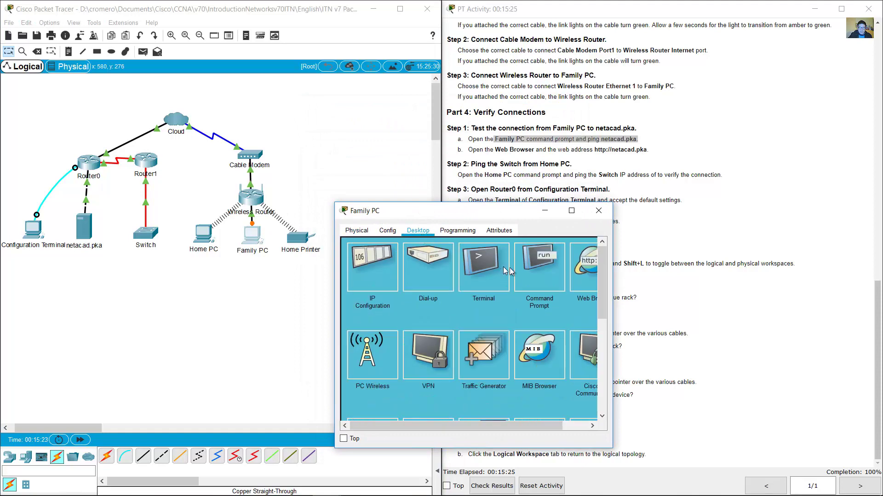
Step: Open the Command Prompt on Family PC and enlarge the device window in width and height
click(555, 276)
drag(614, 279, 809, 279)
drag(707, 450, 704, 485)
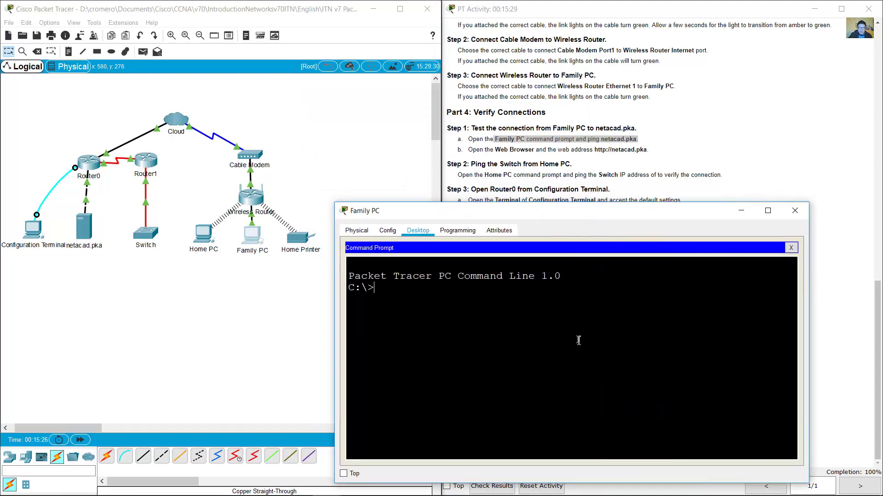
Step: Ping netacad.pka from Family PC, and run the same ping a second time
text(ping netacad.pka)
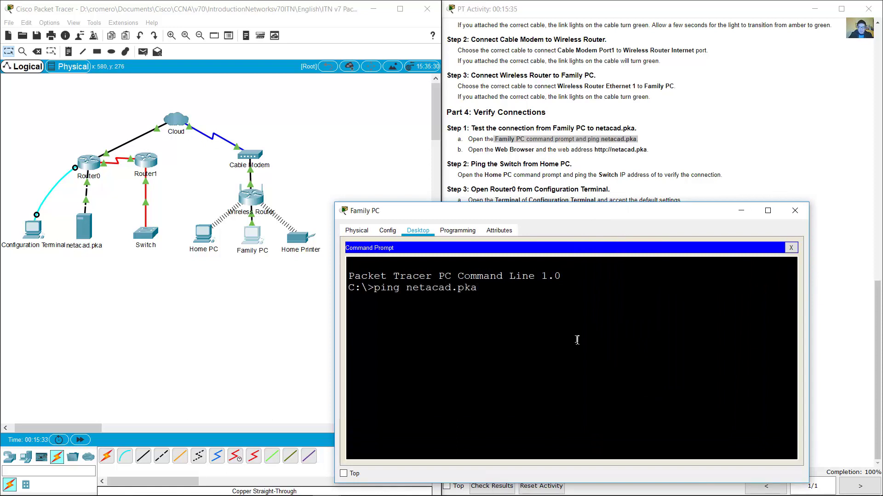
key(Return)
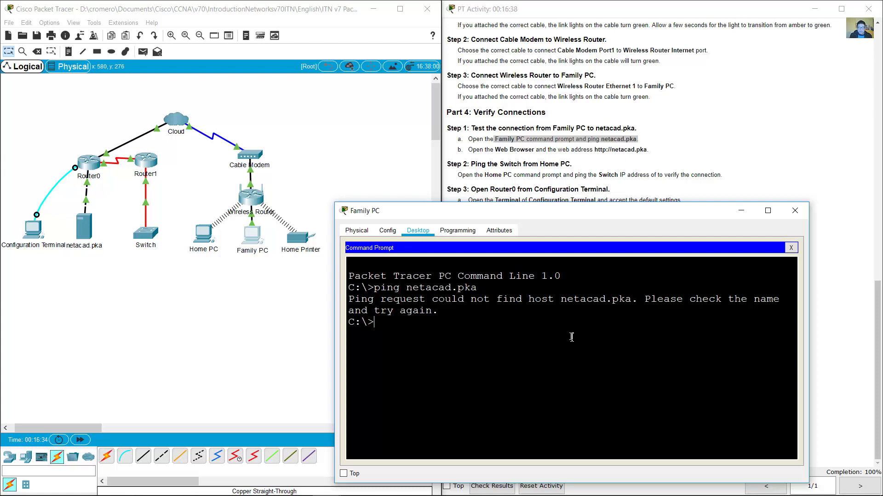
key(Up)
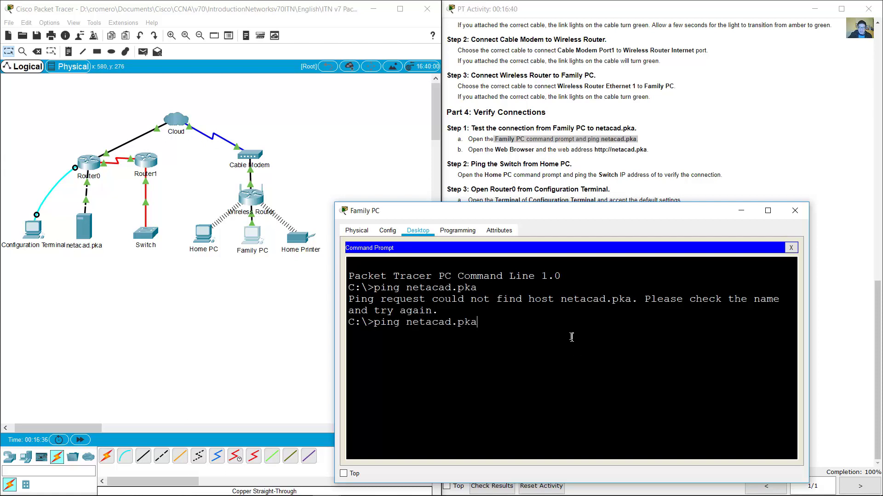
key(Return)
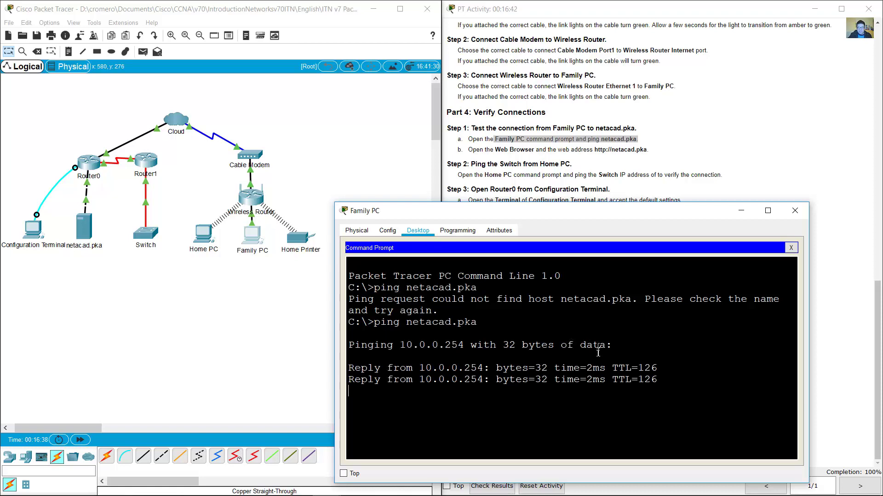
Step: Read the Web Browser instruction in Part 4, Step 1 and close Family PC's Command Prompt
click(649, 165)
drag(515, 153, 646, 151)
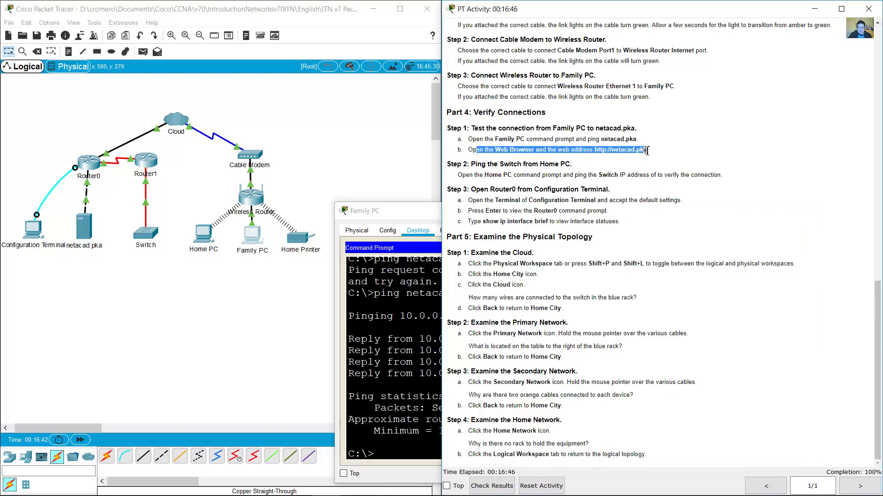
click(405, 271)
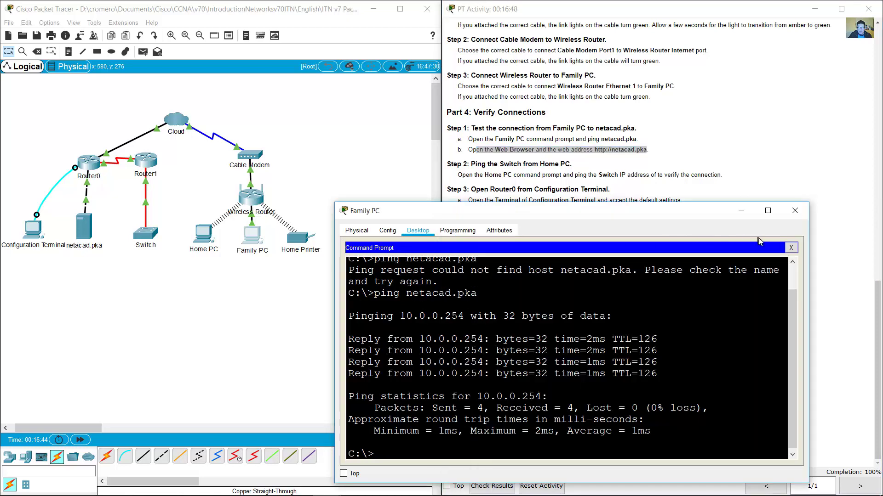
click(792, 248)
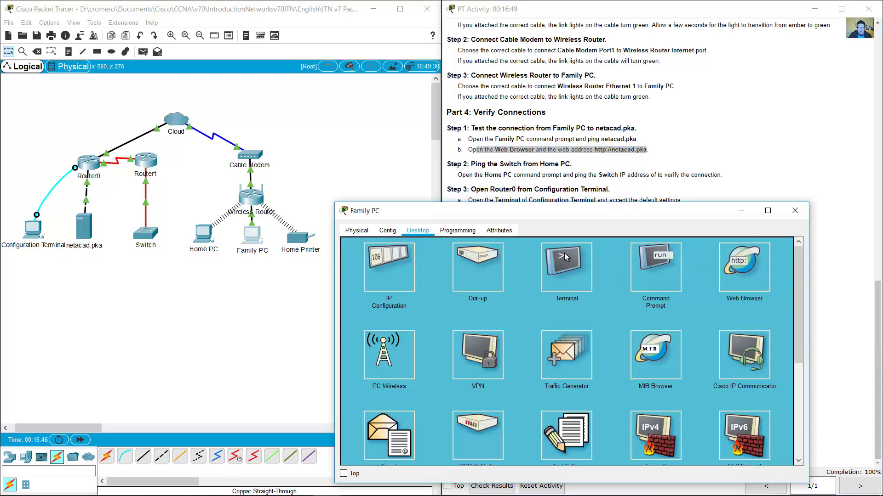
click(523, 259)
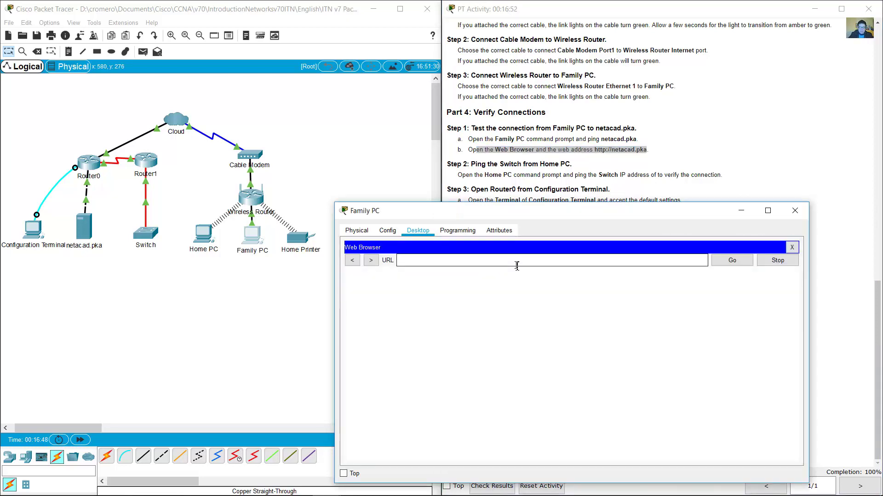
text(netacad.pka)
key(Home)
text(http://)
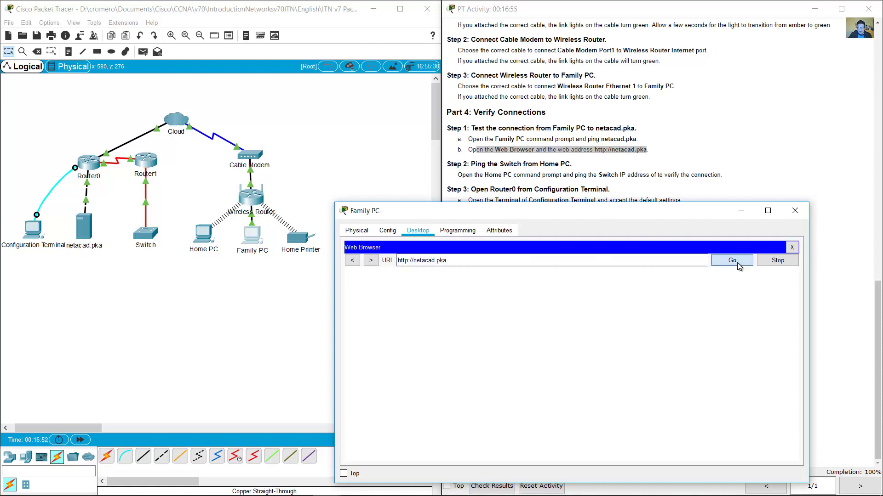
click(737, 263)
drag(354, 294, 412, 300)
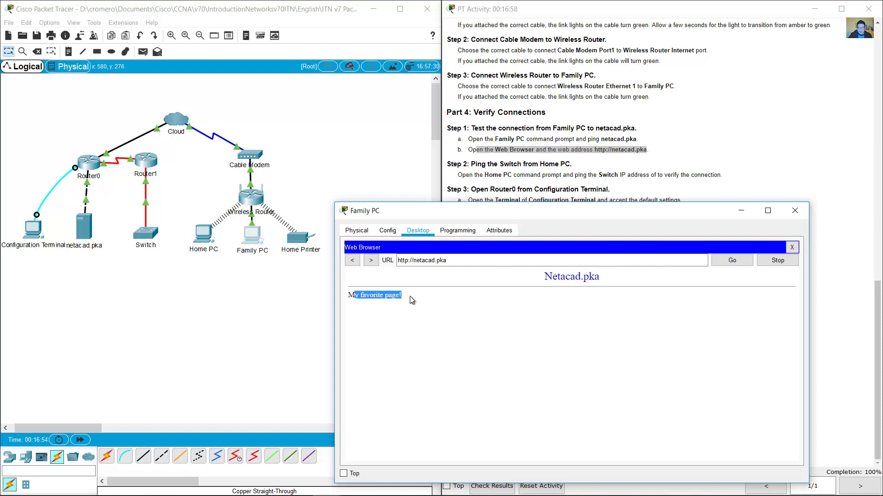
click(413, 300)
Step: Read the Part 4, Step 2 instruction, open the Command Prompt on Home PC and widen its device window
click(608, 174)
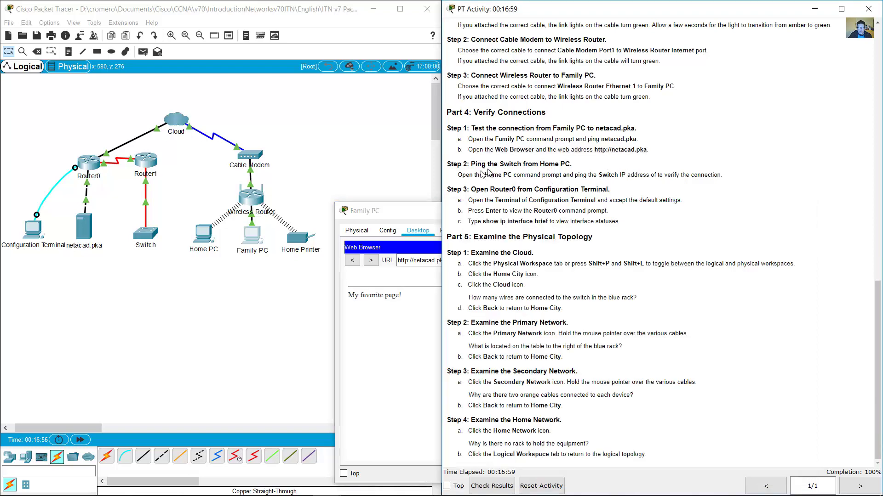
drag(477, 164, 572, 166)
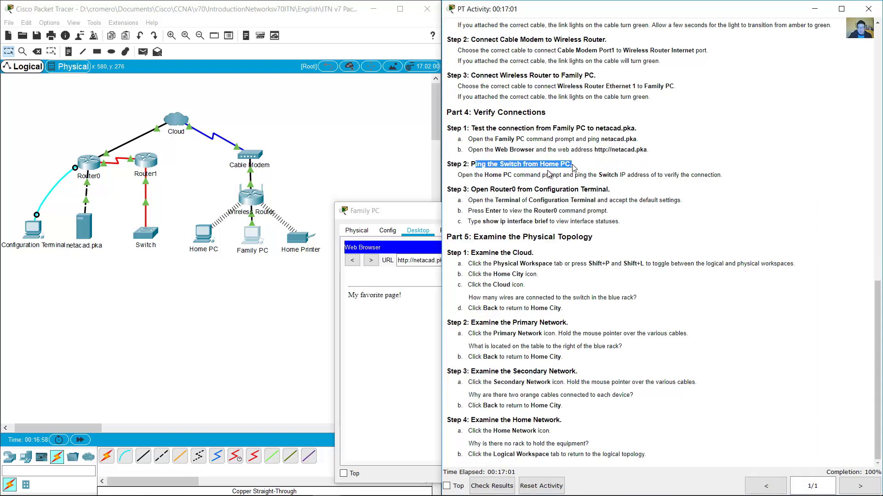
drag(221, 289, 190, 235)
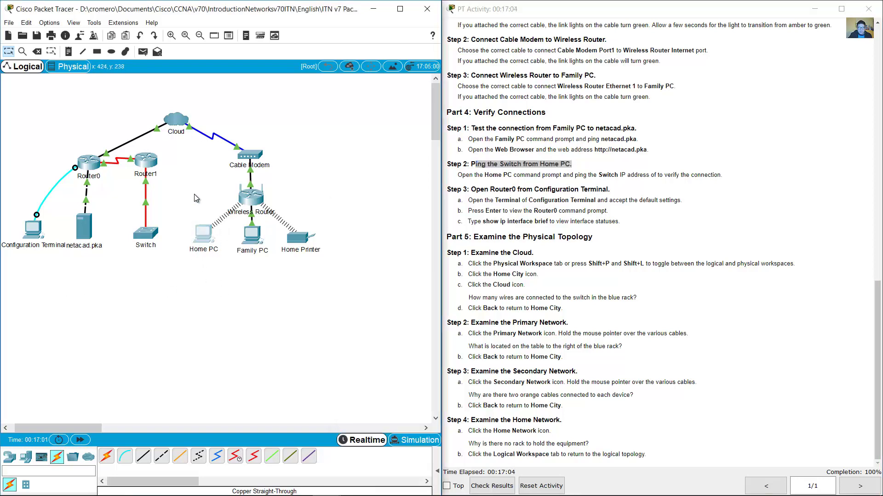
click(204, 236)
drag(427, 110, 557, 202)
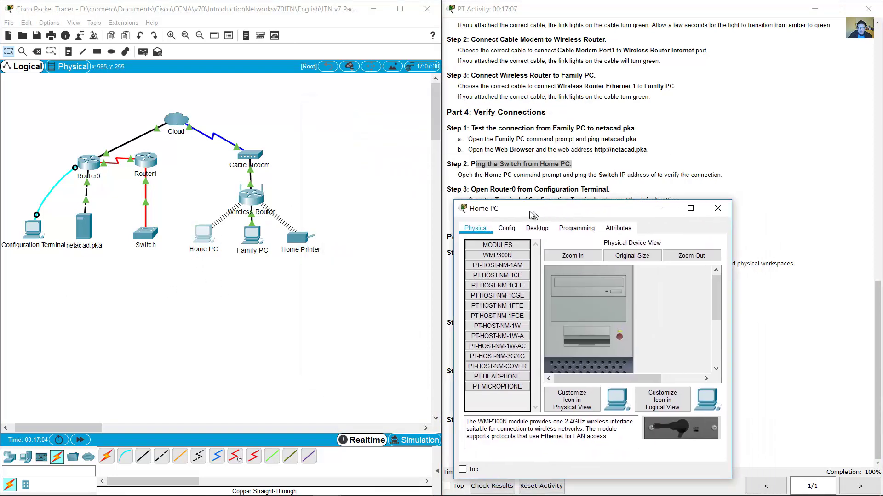
click(518, 222)
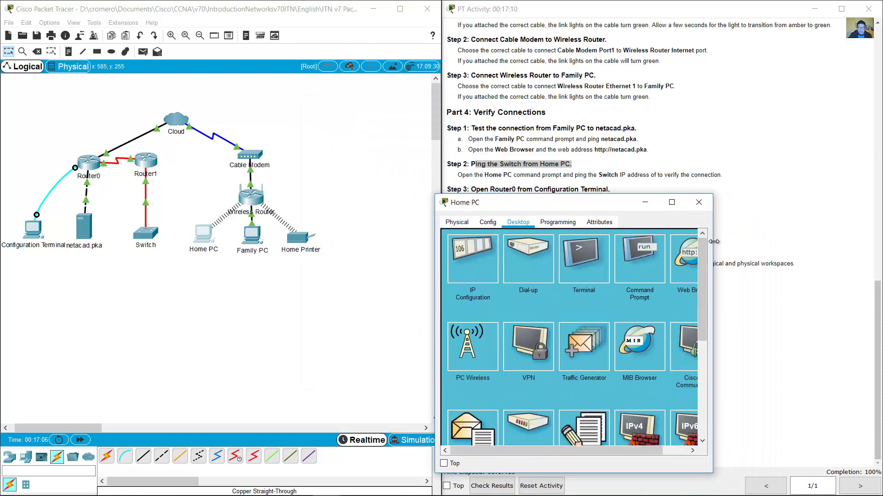
drag(713, 242, 854, 241)
click(700, 279)
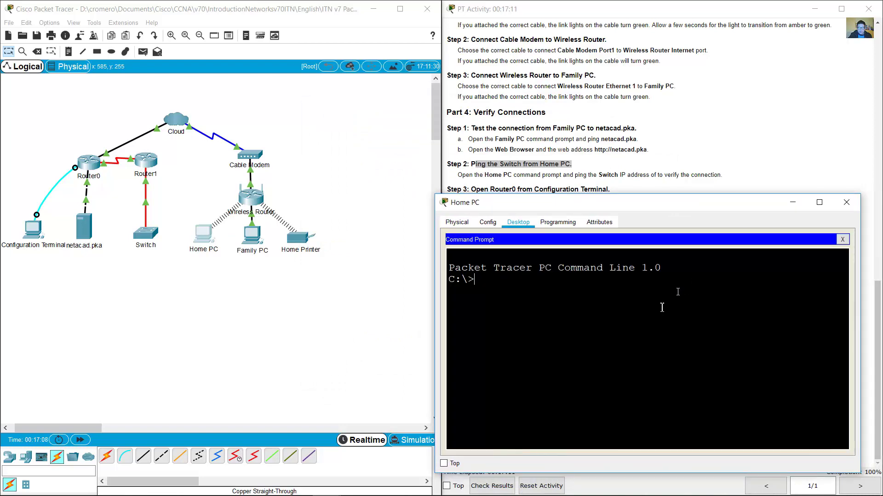
Step: Begin a ping command on Home PC and look up the Switch's IP address in the addressing table
text(pi)
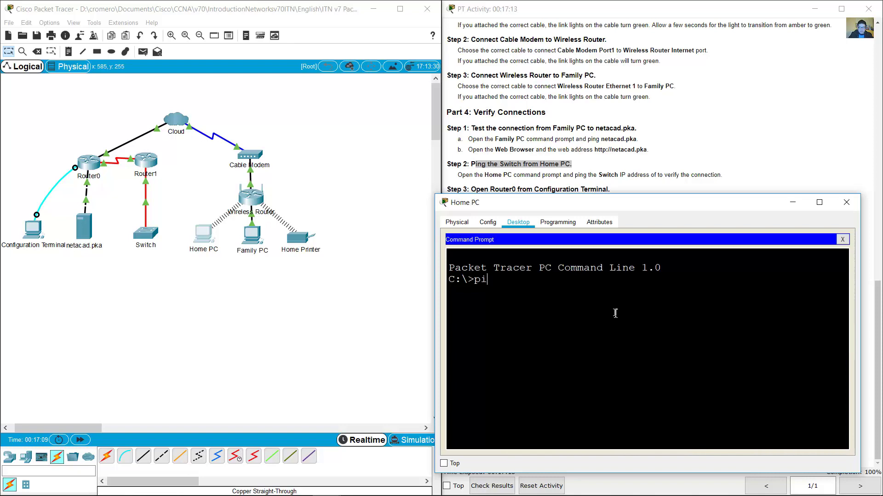
text(ng)
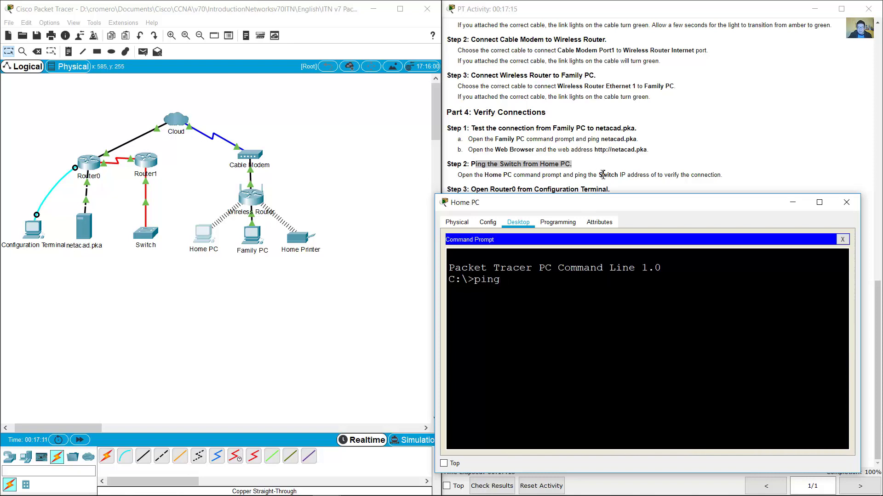
drag(603, 175, 624, 177)
click(120, 267)
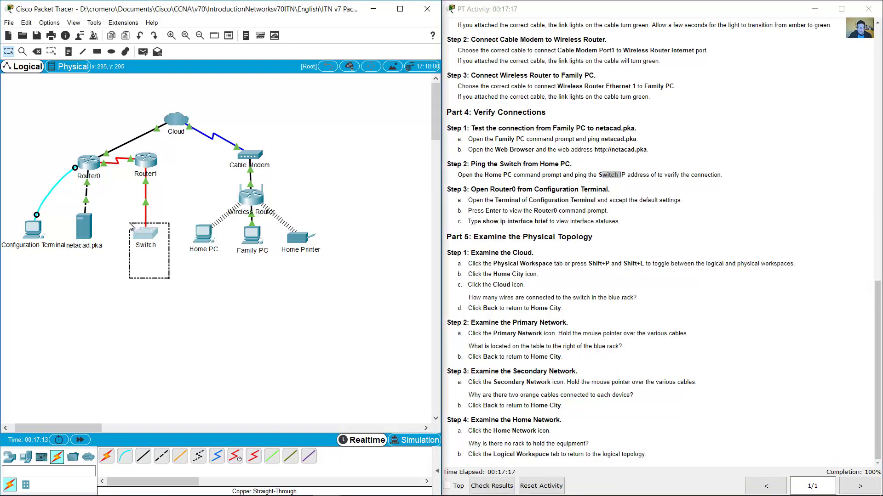
triple_click(741, 213)
scroll(756, 219, up, 15)
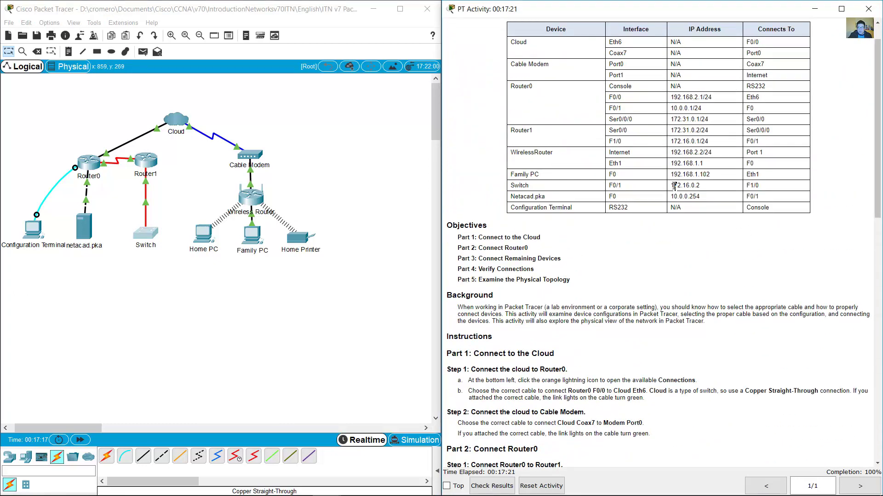
drag(672, 186, 741, 180)
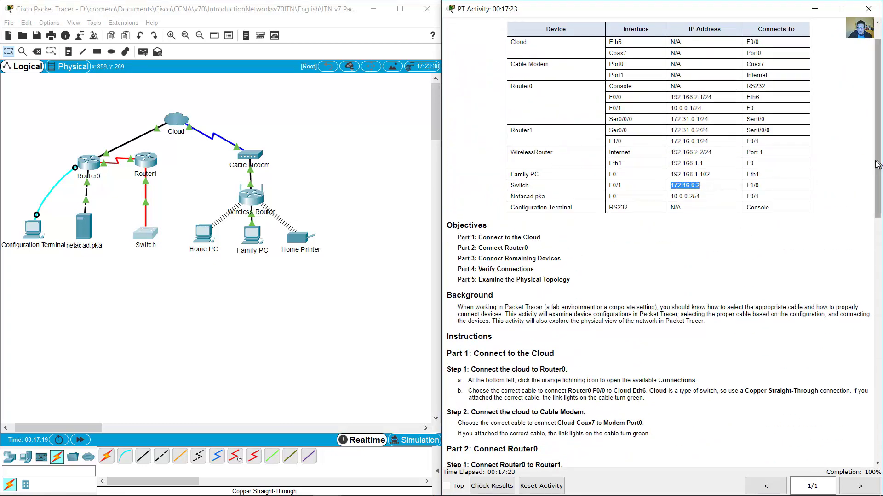
Step: Complete the ping to the Switch at 172.16.0.2 from Home PC, and run the same ping a second time
click(205, 240)
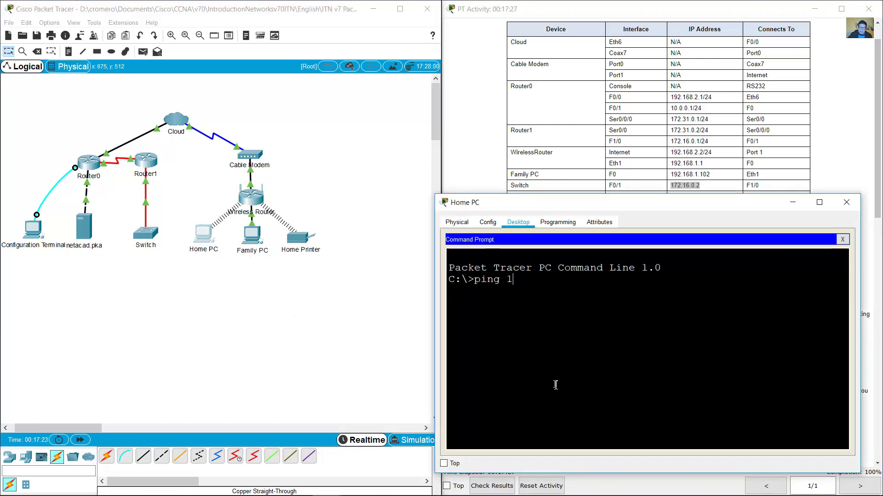
text(172.16.0.2)
key(Return)
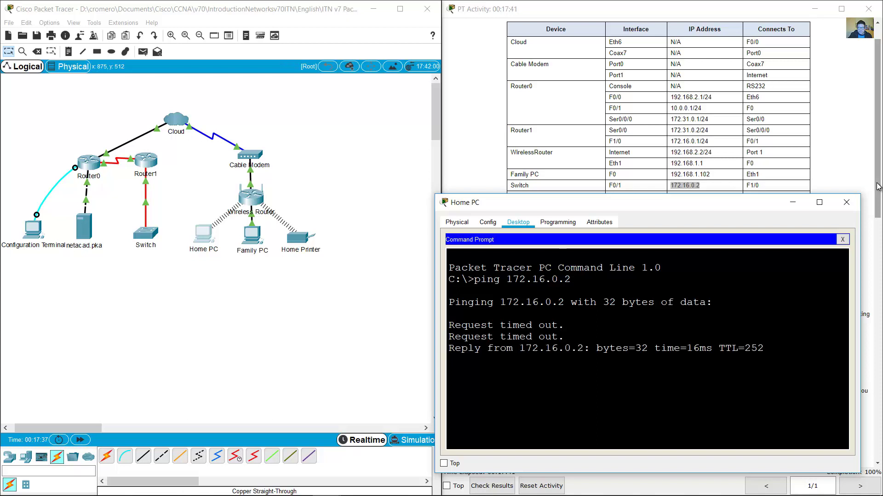
key(Up)
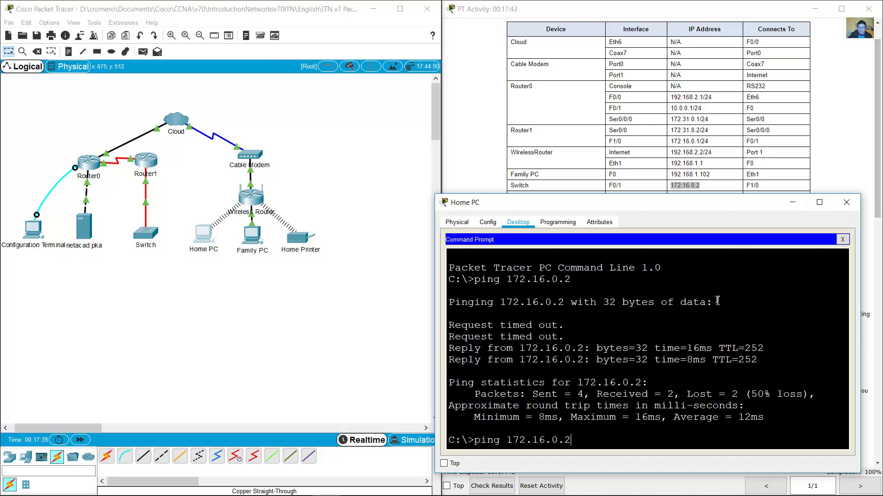
key(Return)
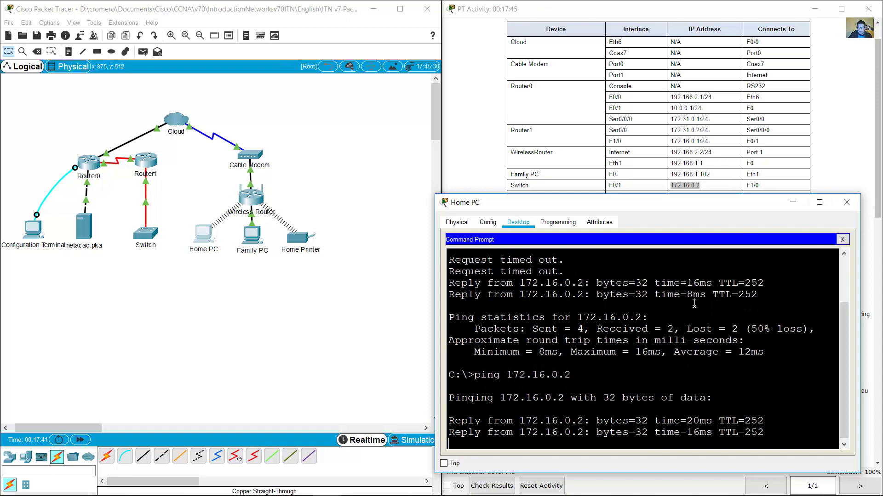
Step: Read the Part 4, Step 3 instructions and open the Terminal application on Configuration Terminal
click(880, 126)
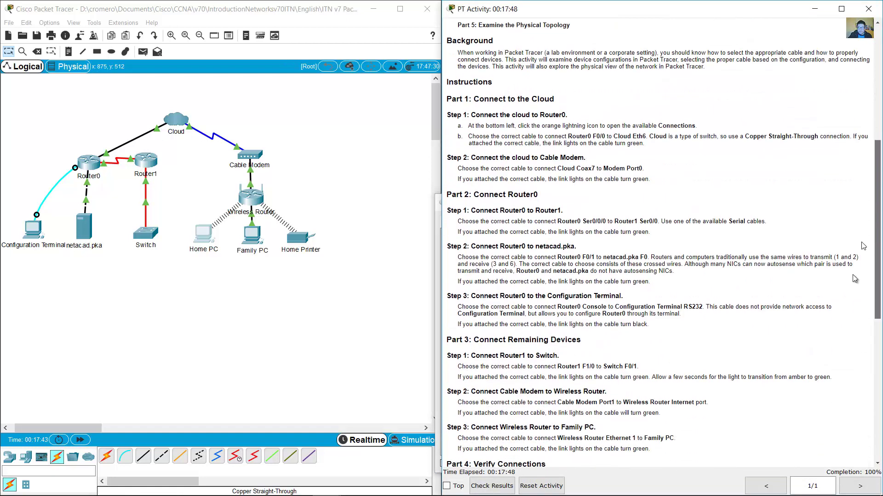
scroll(852, 274, down, 6)
scroll(844, 326, down, 2)
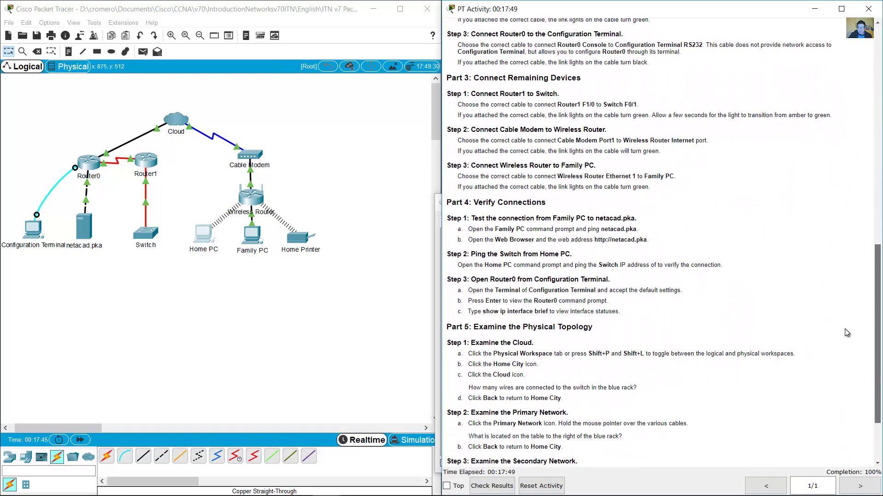
scroll(847, 339, down, 5)
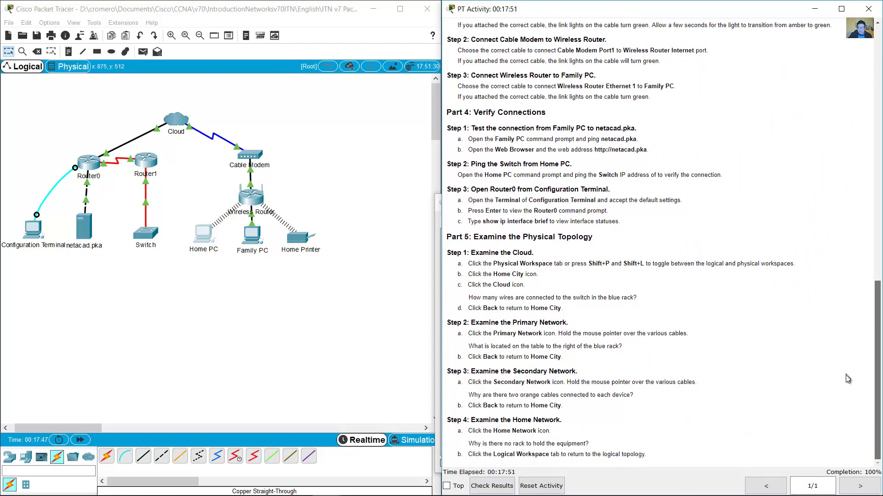
drag(482, 191, 606, 193)
drag(469, 201, 597, 202)
click(51, 285)
click(33, 228)
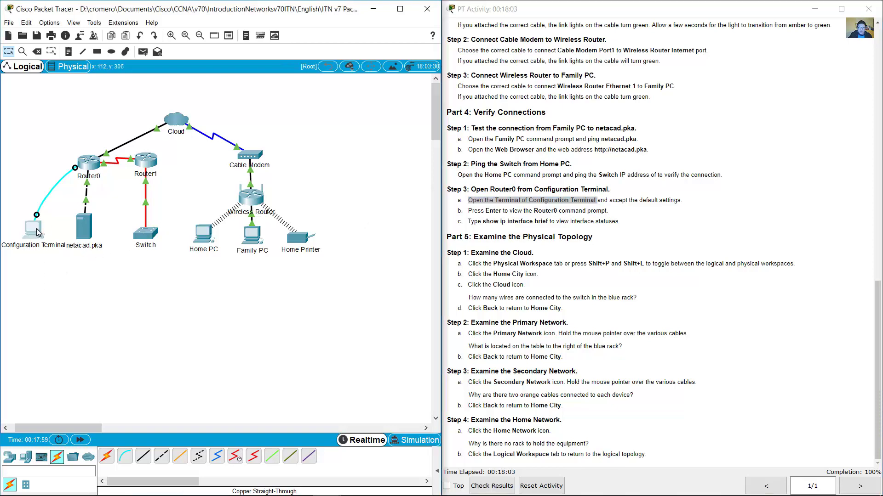
click(389, 129)
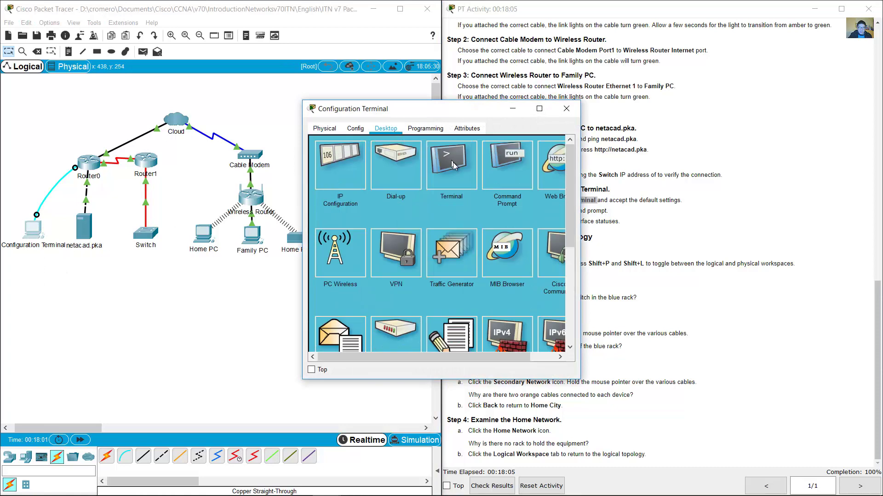
click(443, 164)
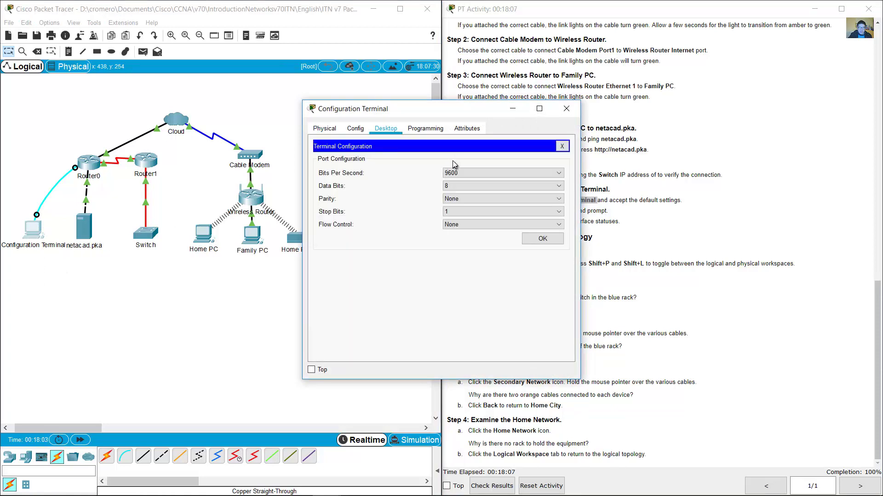
Step: Read the remaining Step 3 instructions, enlarge the Configuration Terminal window, accept the default port settings and bring up the Router0 command prompt
click(699, 184)
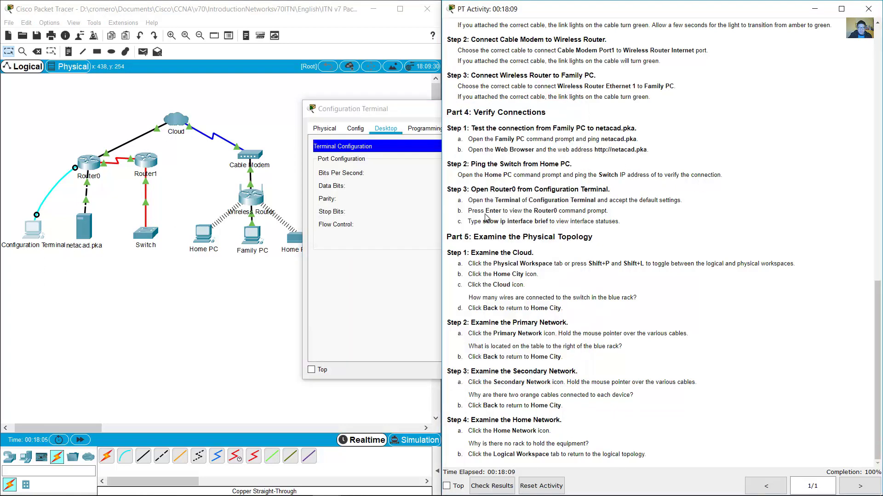
drag(487, 210, 609, 211)
drag(481, 221, 552, 222)
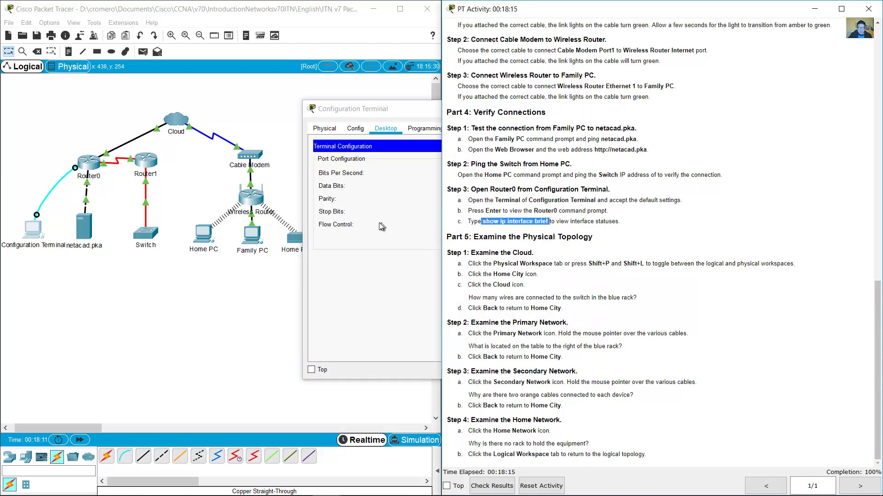
key(alt+Tab)
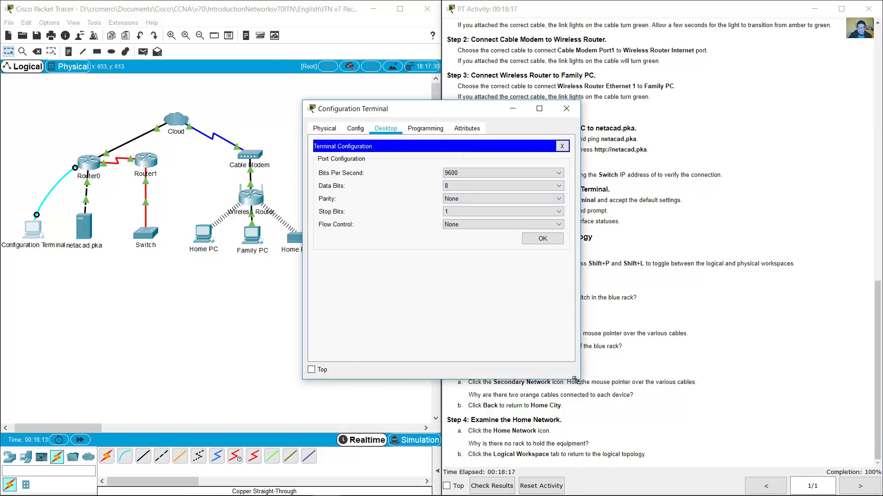
drag(578, 379, 646, 401)
click(616, 242)
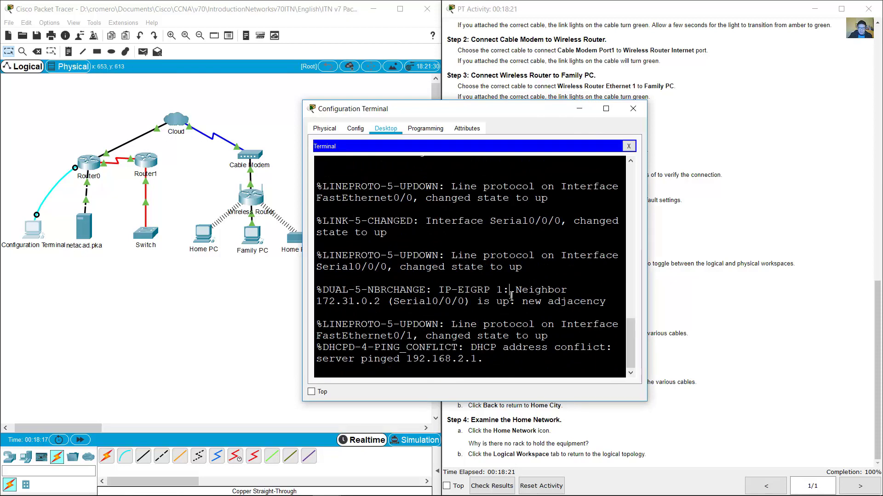
key(Return)
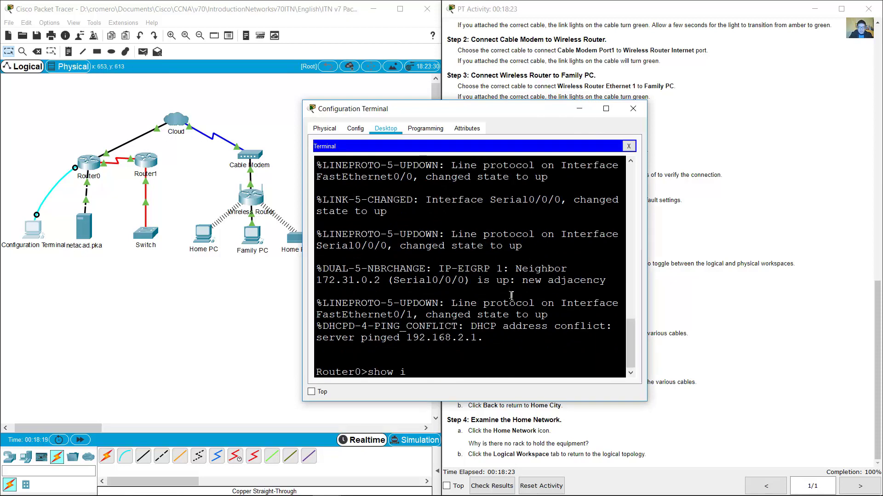
Step: Run show ip int brief on Router0 and widen the Configuration Terminal window to fit the output
text(show ip int brief)
key(Return)
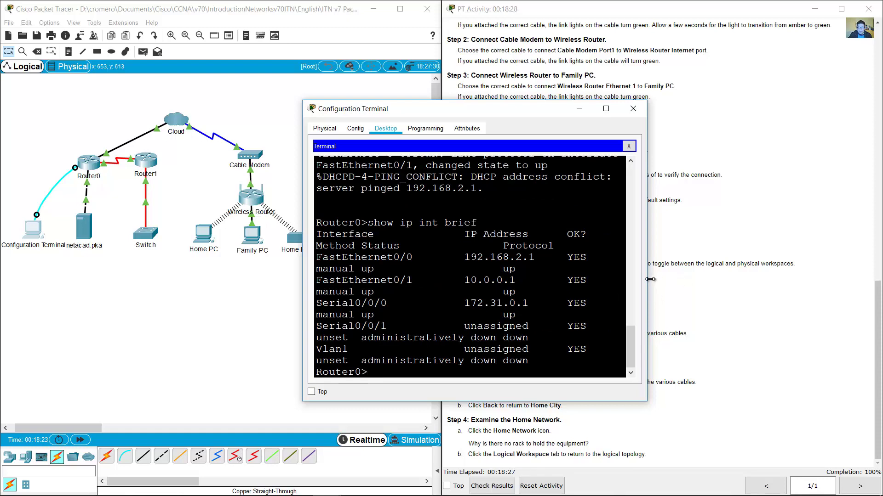
drag(646, 283, 854, 287)
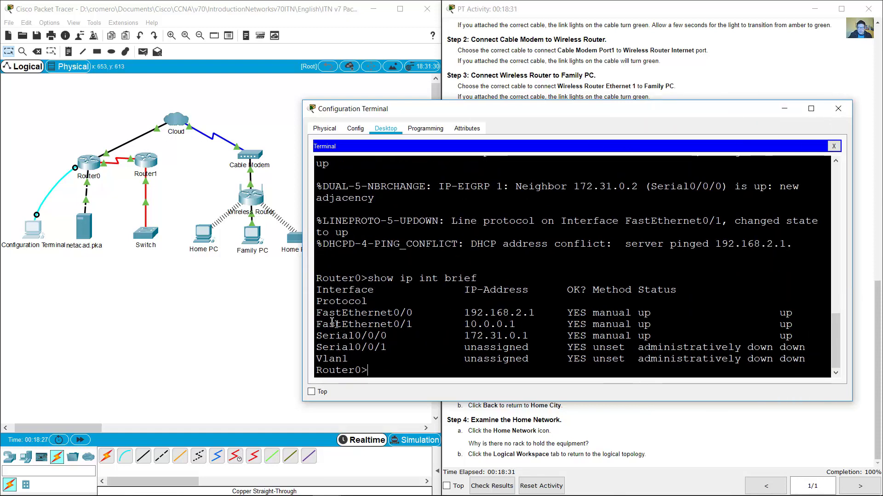
Step: Compare the FastEthernet0/0, FastEthernet0/1 and Serial0/0/0 rows with Router0's port labels in the topology, and return to the activity instructions
drag(318, 314, 818, 333)
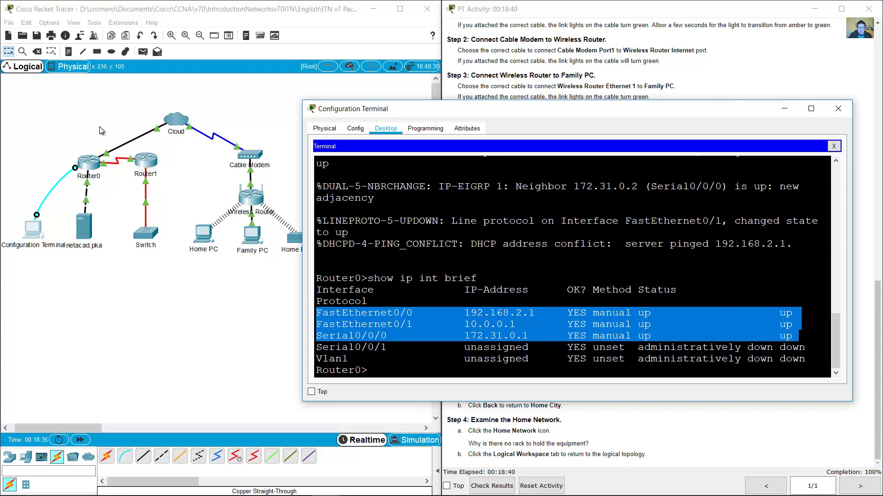
drag(94, 127, 114, 157)
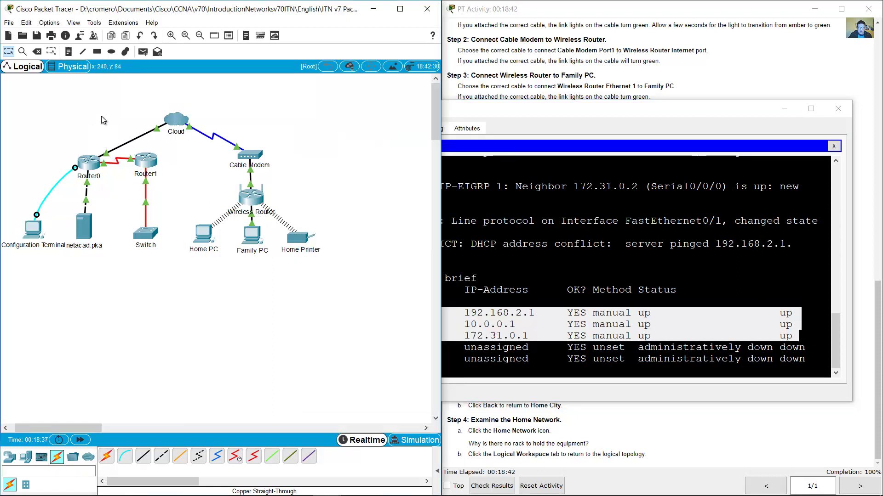
mouse_move(107, 159)
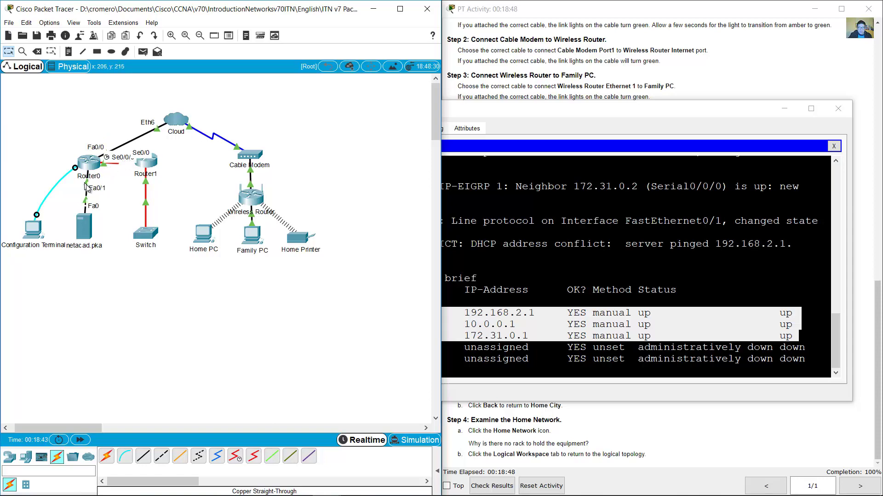
click(664, 235)
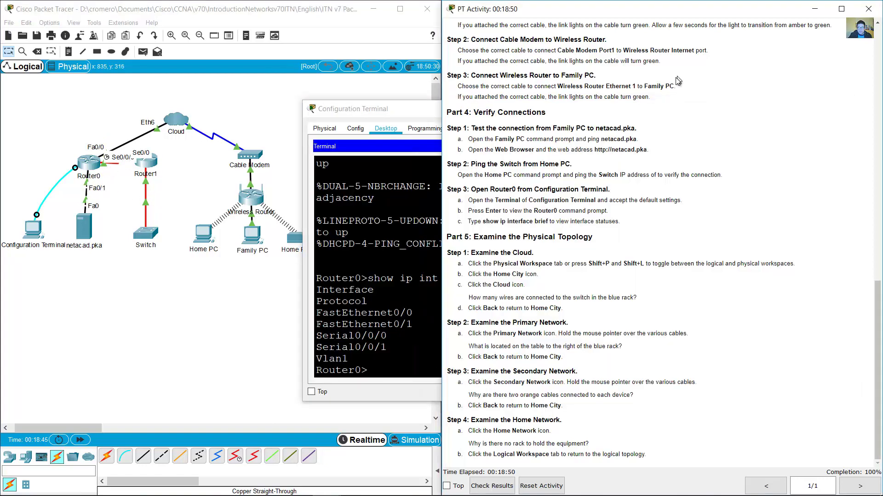
Step: Read the Part 5 heading and the first Step 1 instruction, and switch to the physical workspace
click(680, 79)
drag(474, 236, 594, 238)
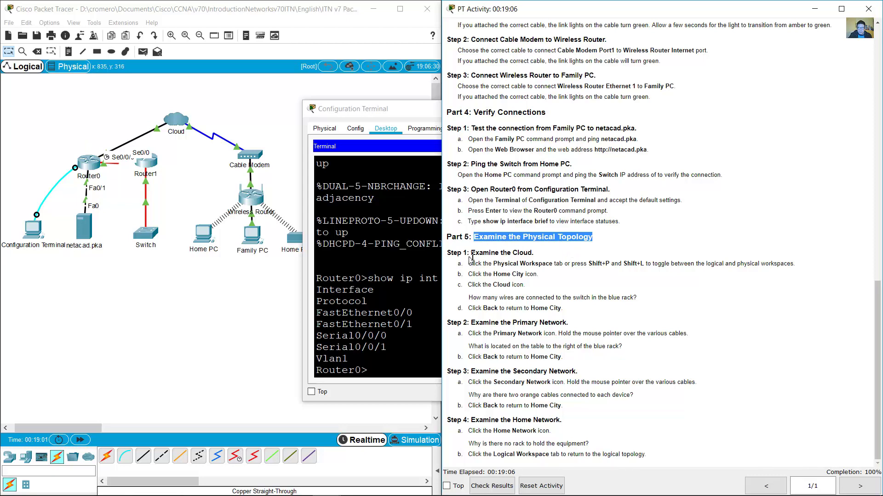
drag(475, 253, 565, 265)
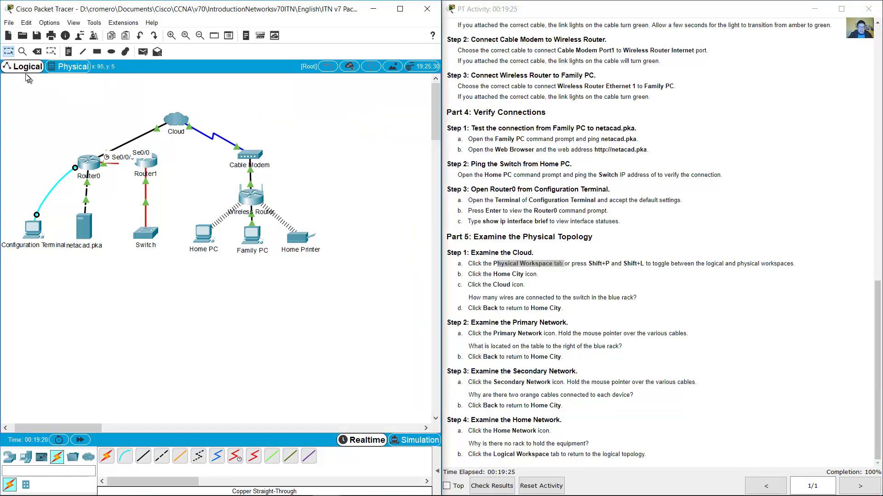
click(72, 68)
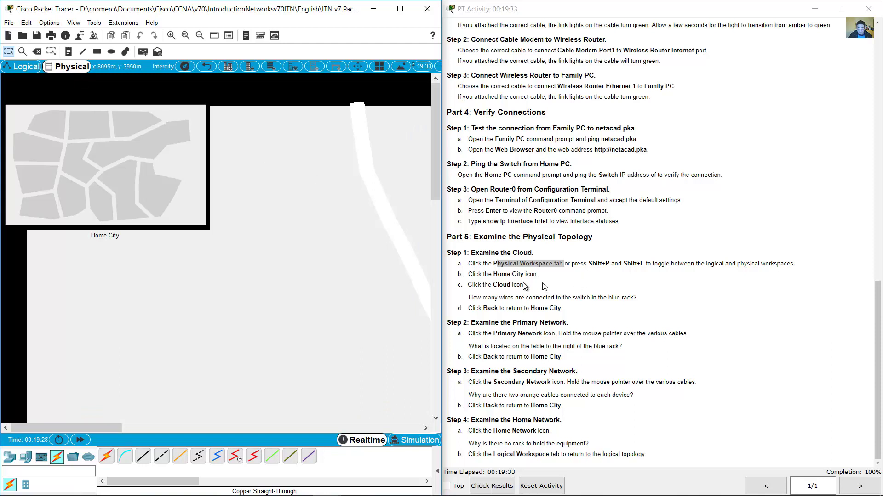
Step: Read the Home City instruction and open Home City on the Intercity map
click(499, 275)
drag(499, 275, 522, 275)
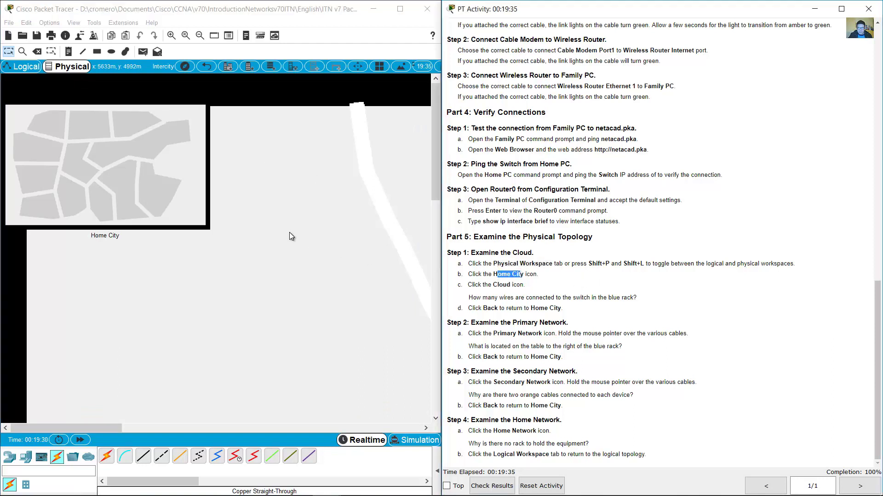
click(289, 233)
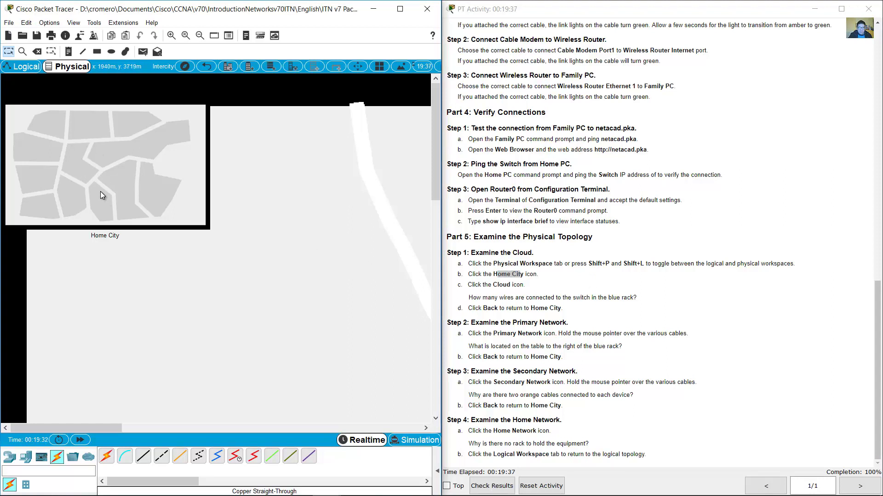
click(100, 191)
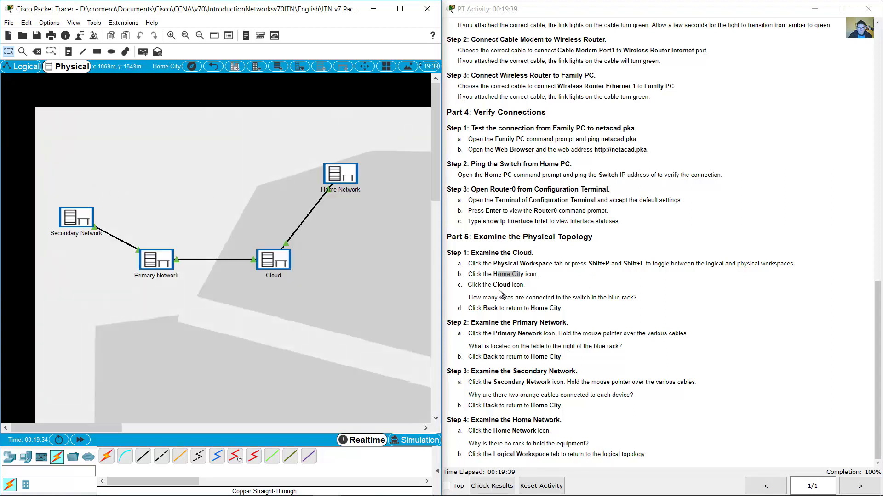
Step: Look over the four locations in Home City, open Cloud and examine how many wires are connected in its blue rack
drag(497, 285, 524, 285)
click(314, 250)
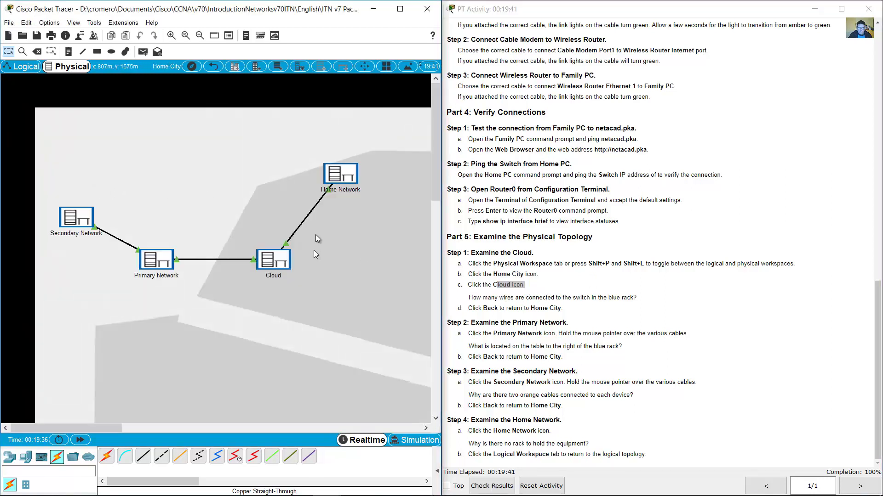
drag(290, 144, 407, 194)
drag(305, 288, 230, 246)
drag(186, 214, 126, 294)
drag(117, 181, 46, 254)
click(280, 266)
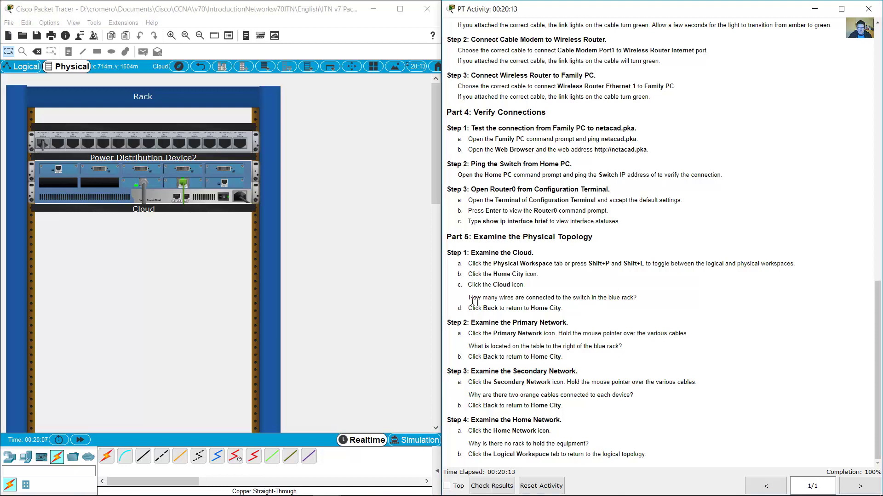
drag(475, 301, 647, 300)
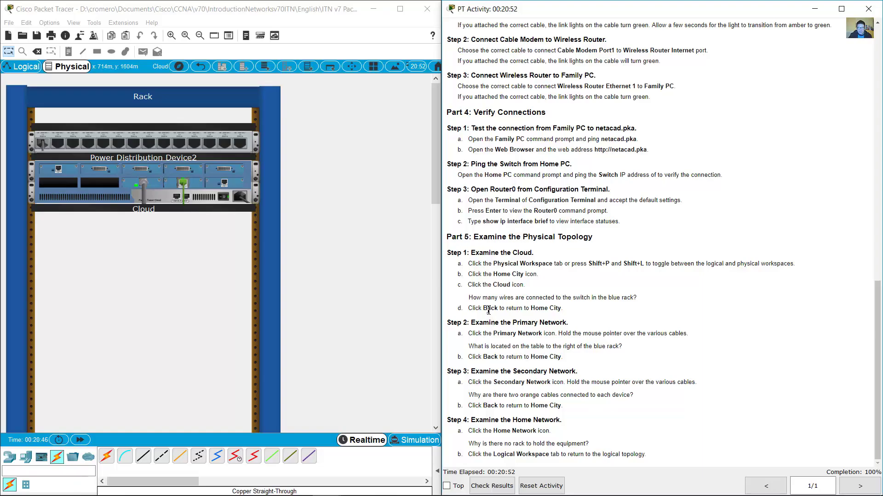
Step: Read the last Step 1 instruction and return from Cloud to Home City
drag(486, 308, 561, 309)
click(360, 162)
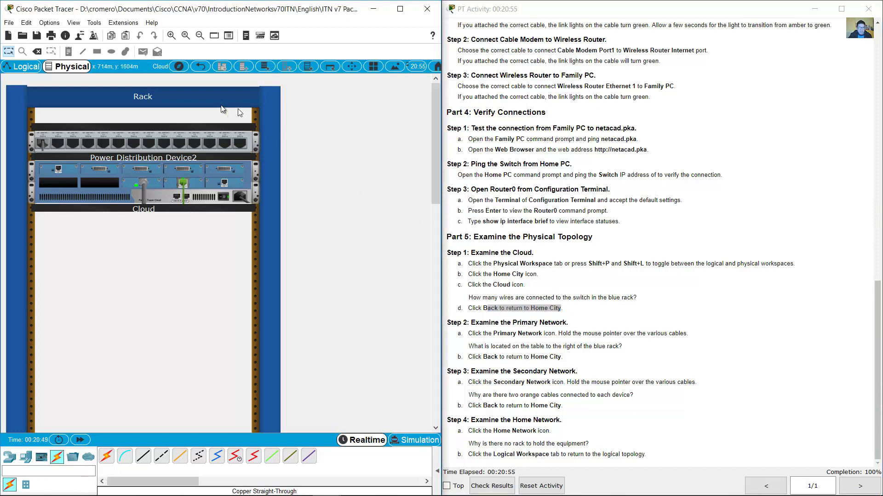
click(201, 69)
click(636, 304)
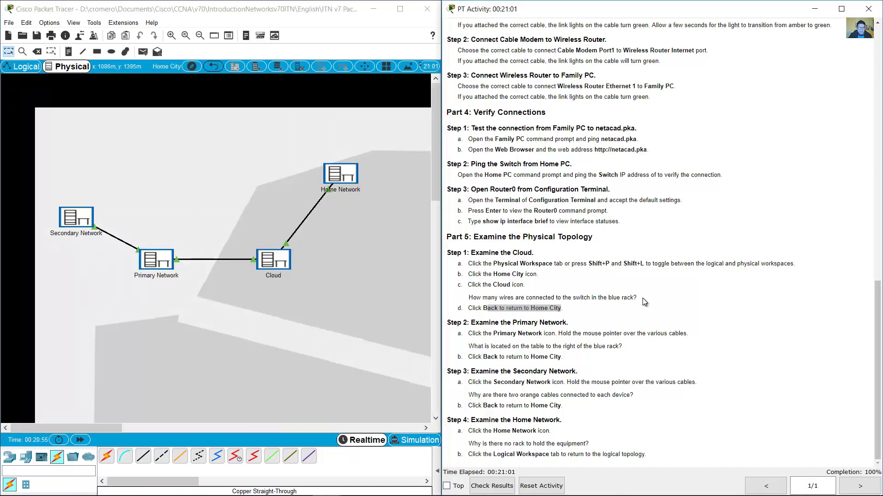
Step: Read the Part 5, Step 2 instructions and open Primary Network from Home City
drag(471, 323, 567, 323)
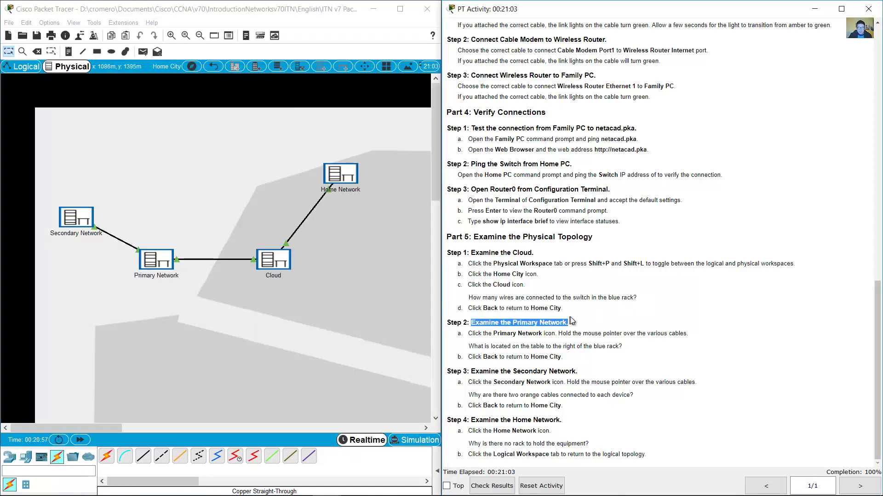
drag(494, 334, 561, 335)
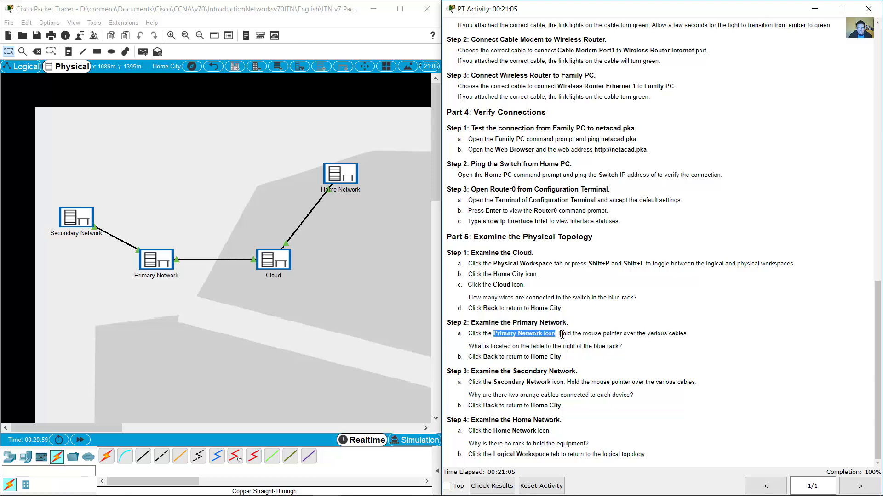
click(146, 212)
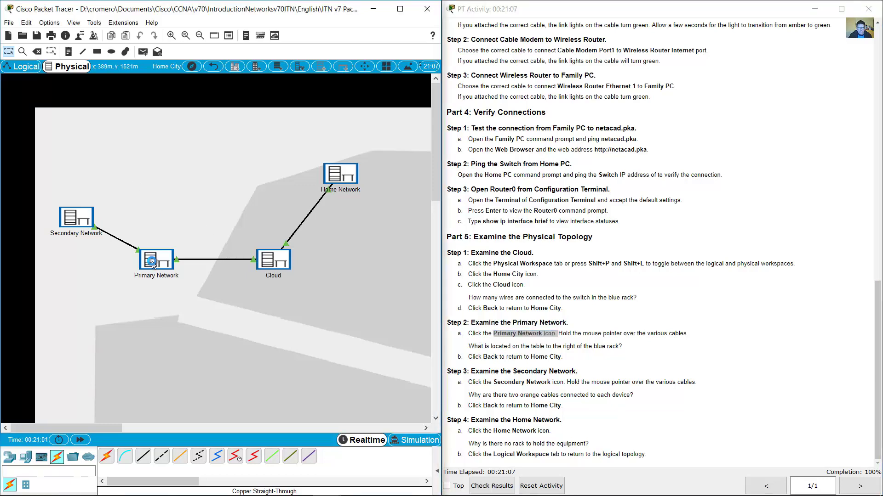
click(153, 260)
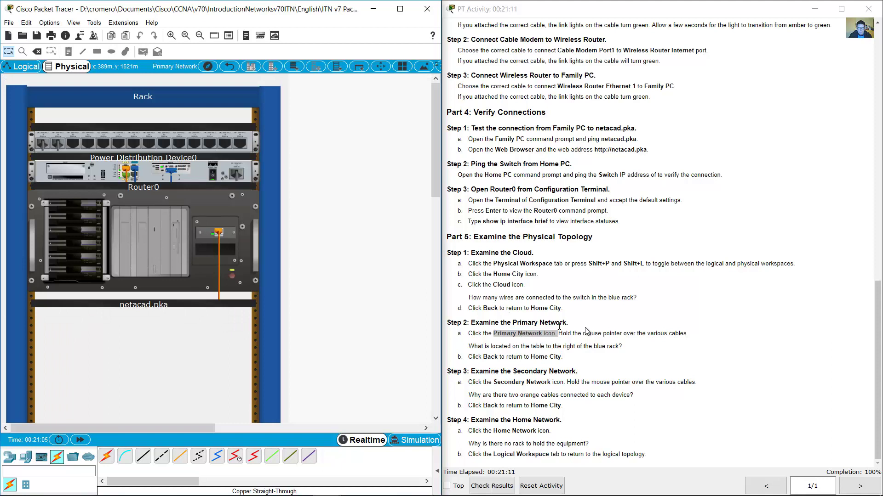
Step: Read the remaining Primary Network instructions and inspect the cables attached to Router0 in the rack
drag(562, 334, 689, 337)
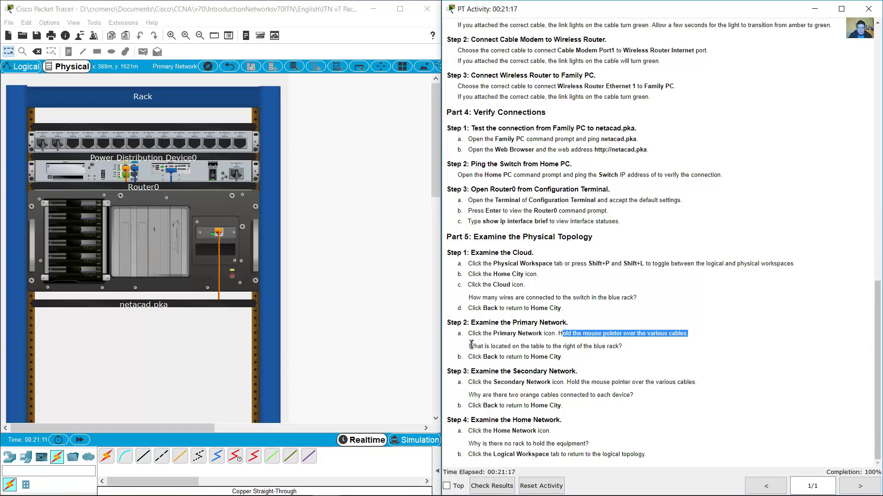
click(492, 346)
drag(468, 346, 623, 345)
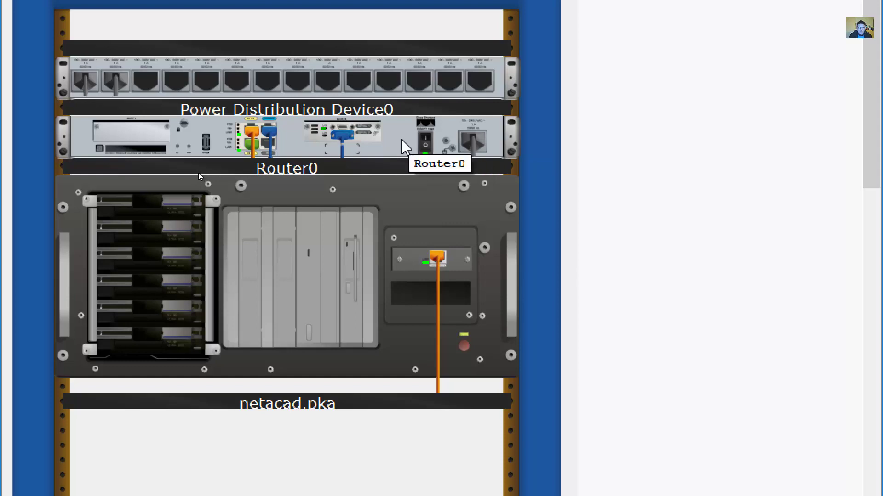
mouse_move(346, 134)
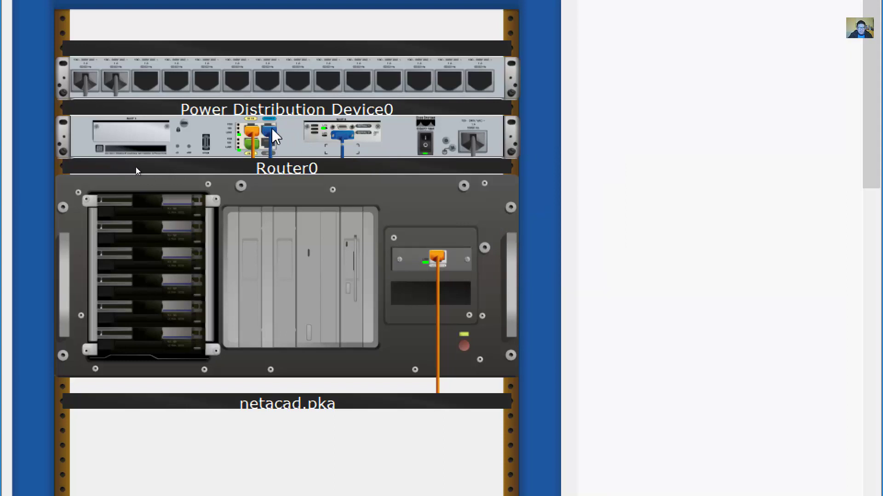
mouse_move(273, 137)
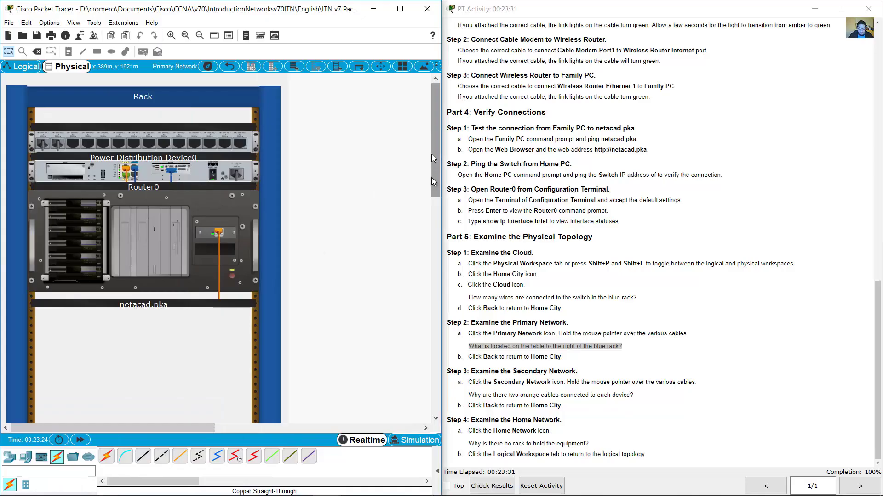
Step: Examine the table beside the Primary Network rack, inspect Configuration Terminal's blue cable and reread the question about the table
drag(432, 178, 435, 275)
drag(207, 429, 318, 427)
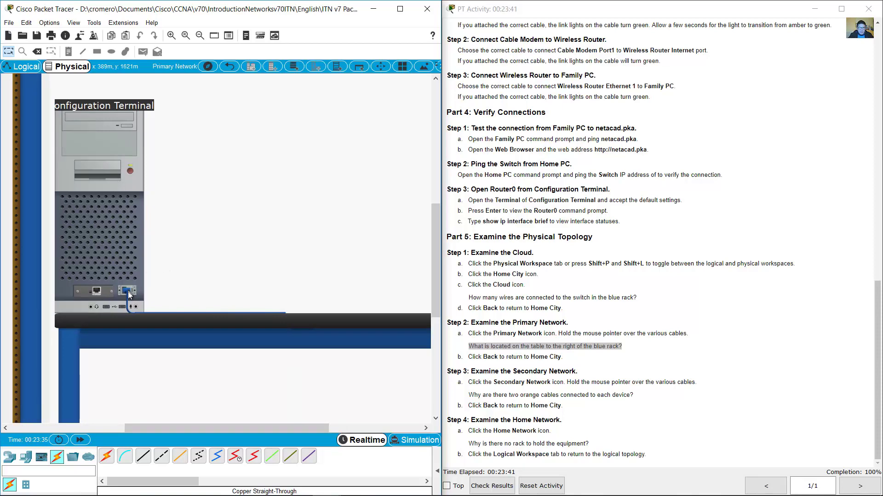
mouse_move(128, 295)
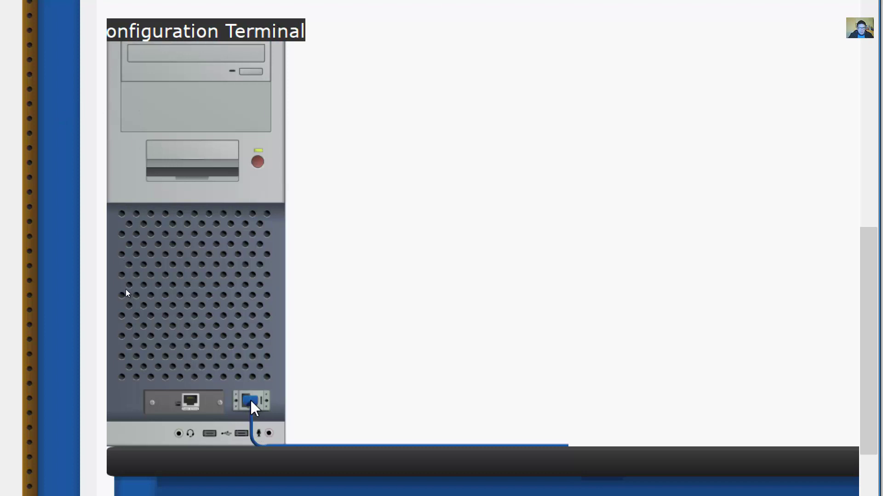
mouse_move(252, 405)
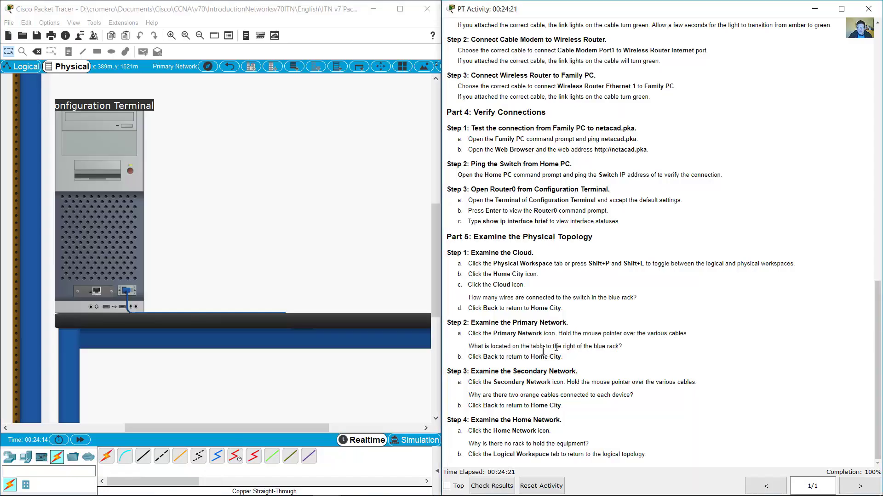
drag(474, 348, 626, 349)
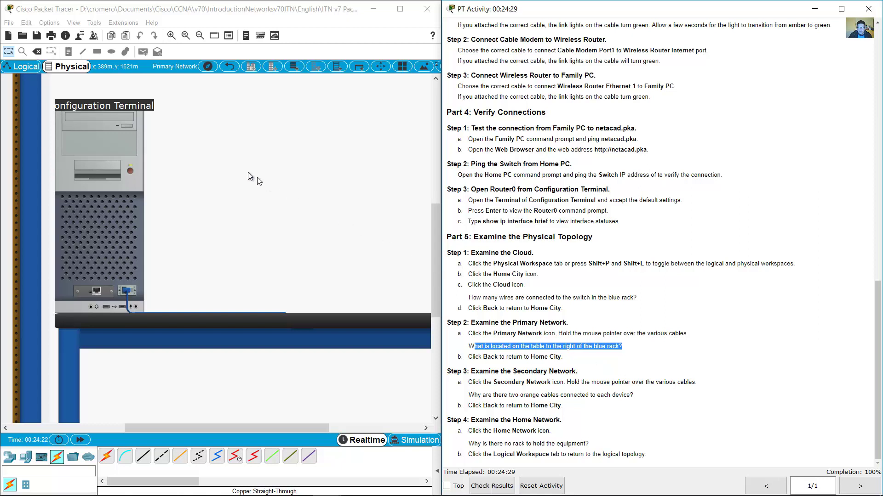
Step: Read the last Step 2 instruction and return from Primary Network to Home City
drag(504, 357, 562, 358)
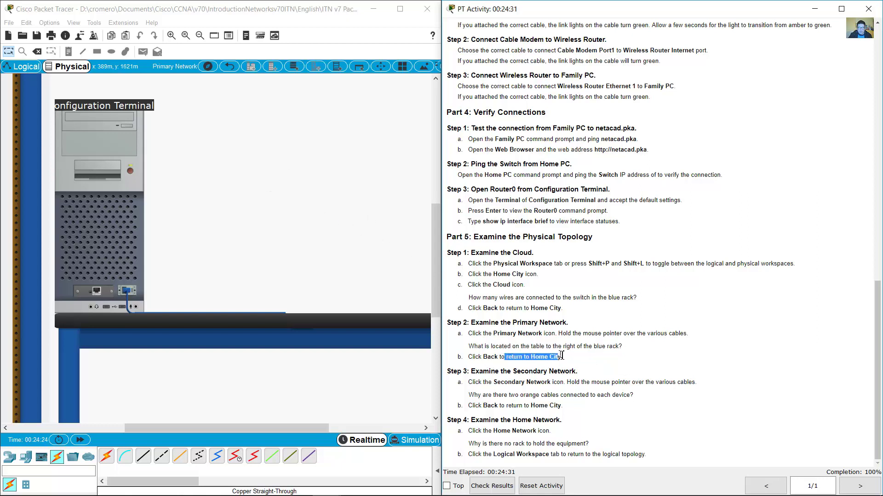
click(294, 146)
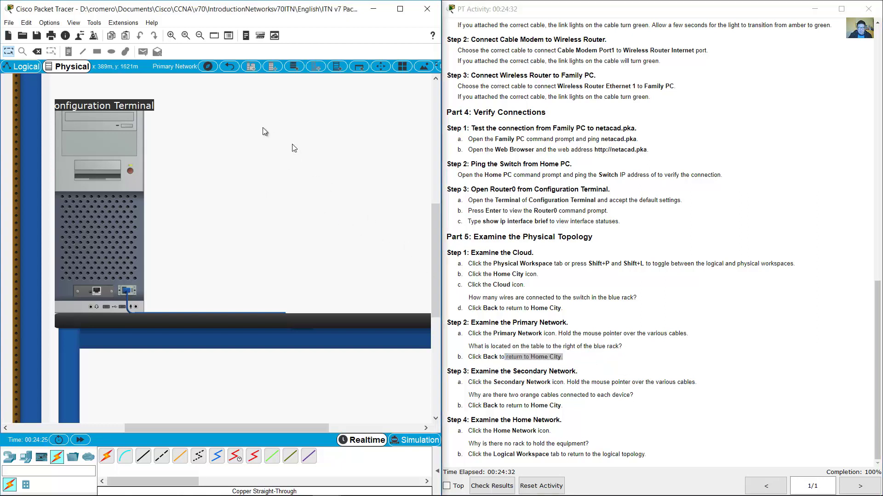
click(229, 67)
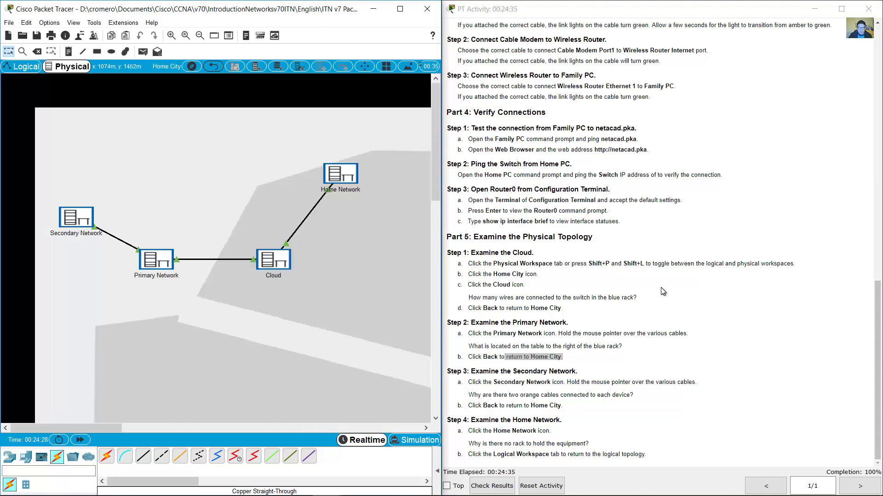
Step: Open Secondary Network from Home City and read the Step 3 instructions, including the question about the two orange cables
drag(507, 371, 613, 371)
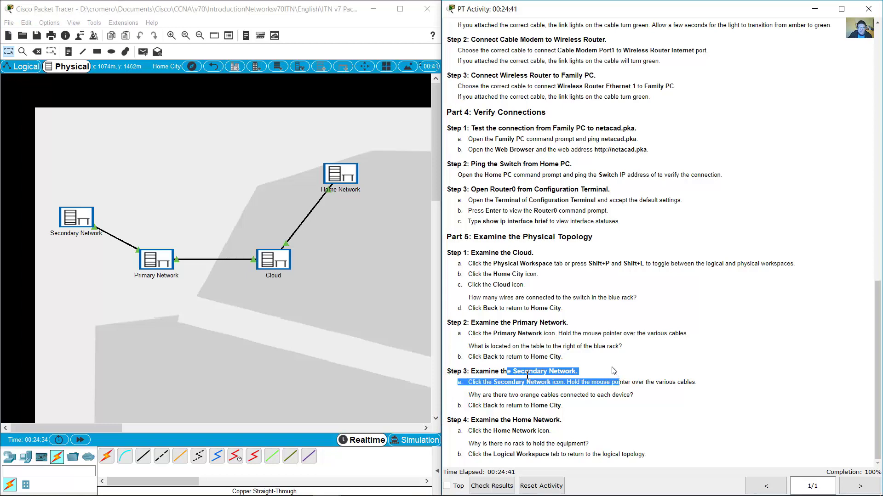
click(82, 230)
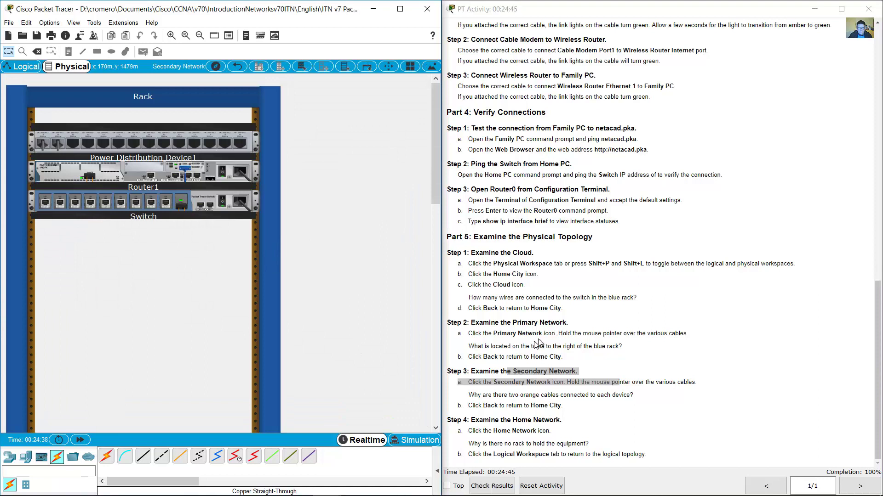
click(601, 394)
drag(571, 382, 698, 384)
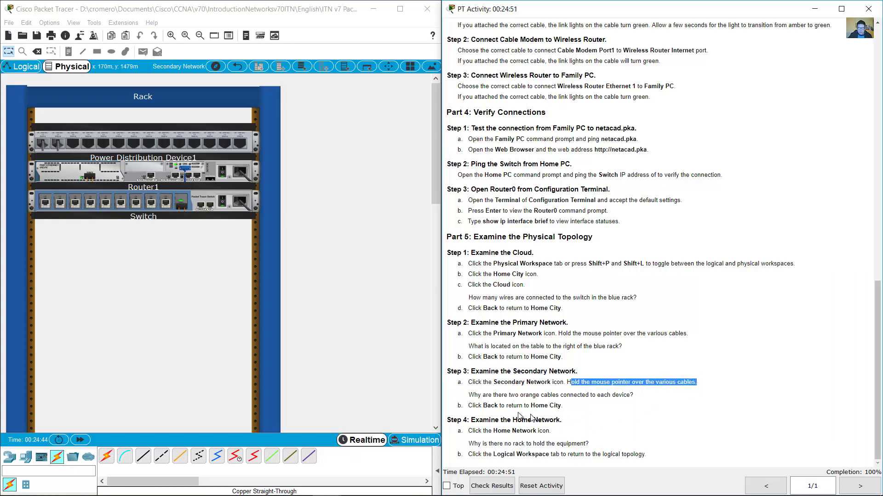
drag(475, 396, 527, 395)
drag(546, 395, 631, 395)
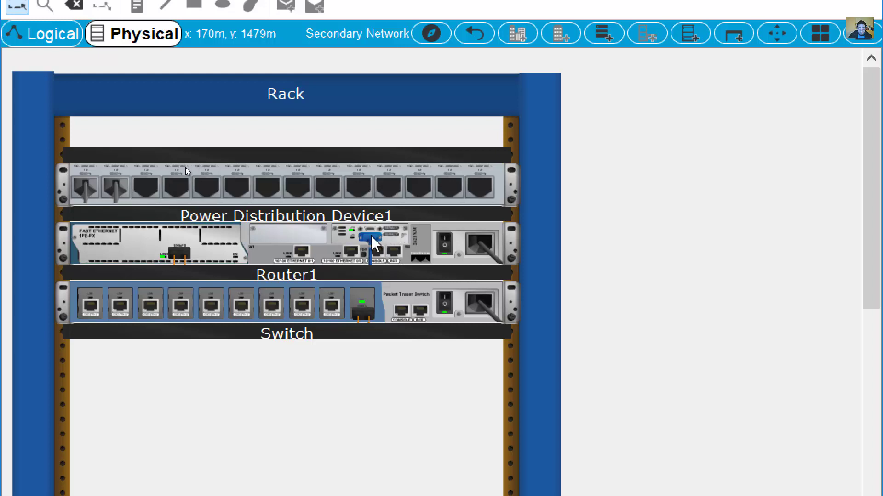
Step: Inspect Router1's blue serial cable and the orange cables on Router1 and Switch in the Secondary Network rack
mouse_move(371, 237)
mouse_move(180, 256)
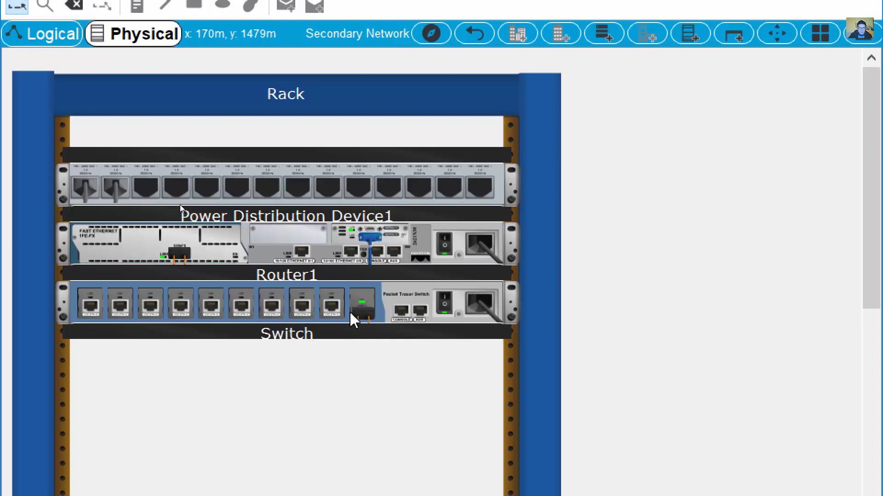
mouse_move(361, 316)
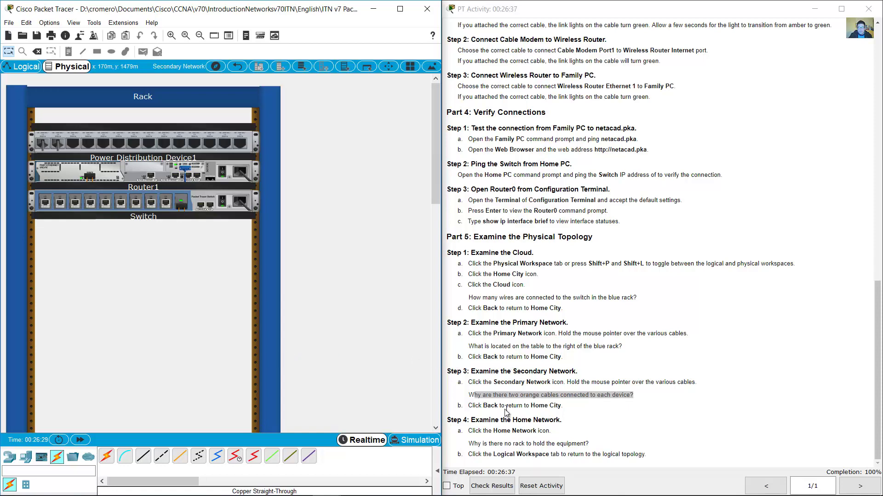
Step: Read the last Step 3 instruction, return from Secondary Network to Home City and go back to the activity instructions
drag(487, 405, 560, 406)
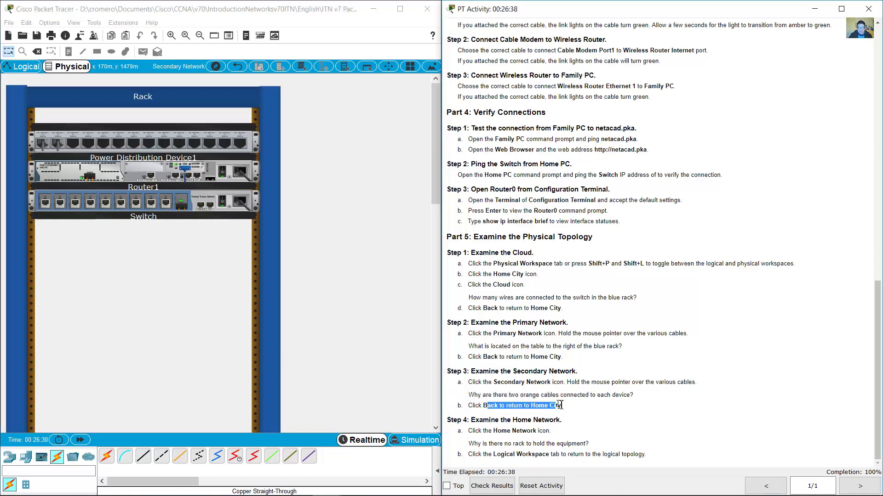
click(237, 68)
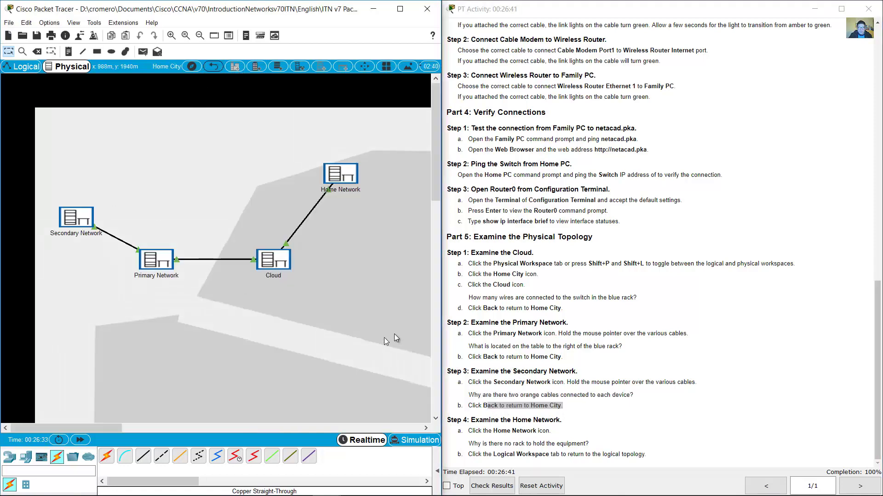
click(543, 296)
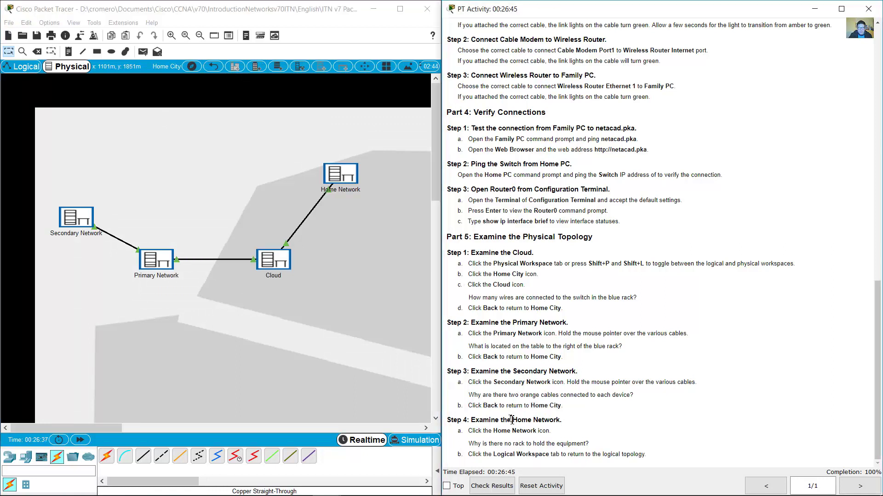
Step: Read the Step 4 instruction, open Home Network from Home City and examine the Family PC and Home PC on the table
drag(511, 420, 552, 431)
click(358, 188)
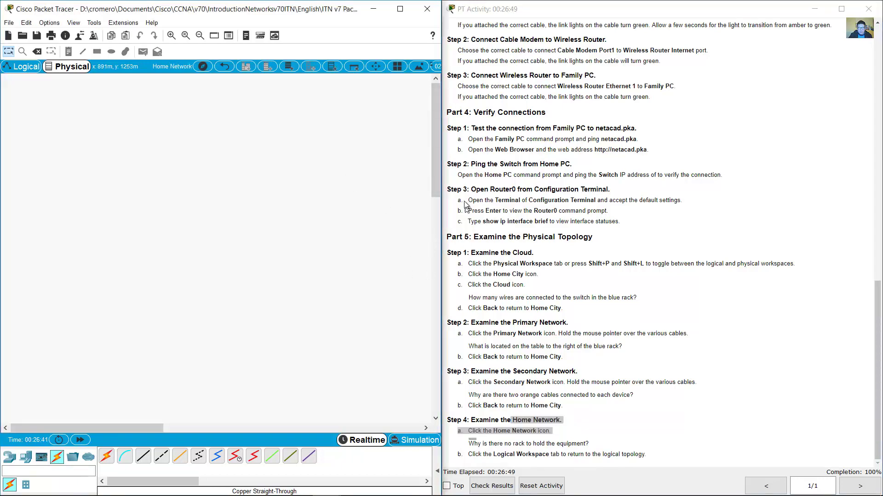
drag(435, 177, 429, 280)
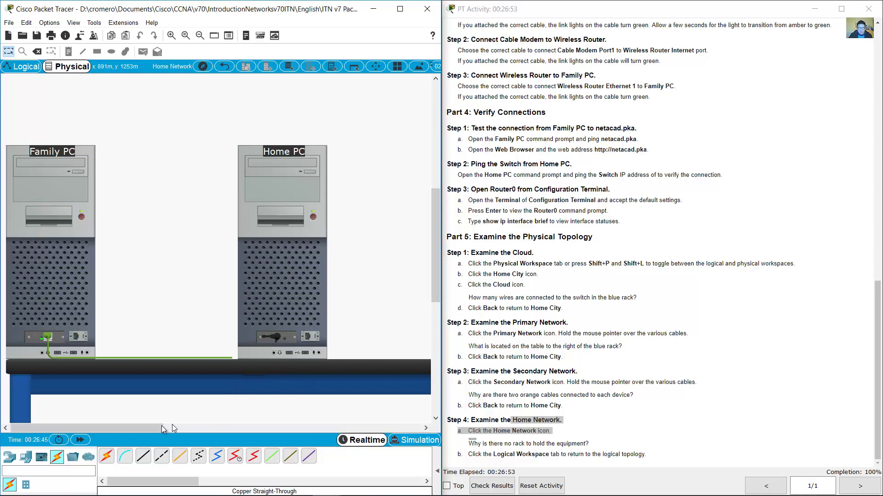
drag(167, 428, 101, 428)
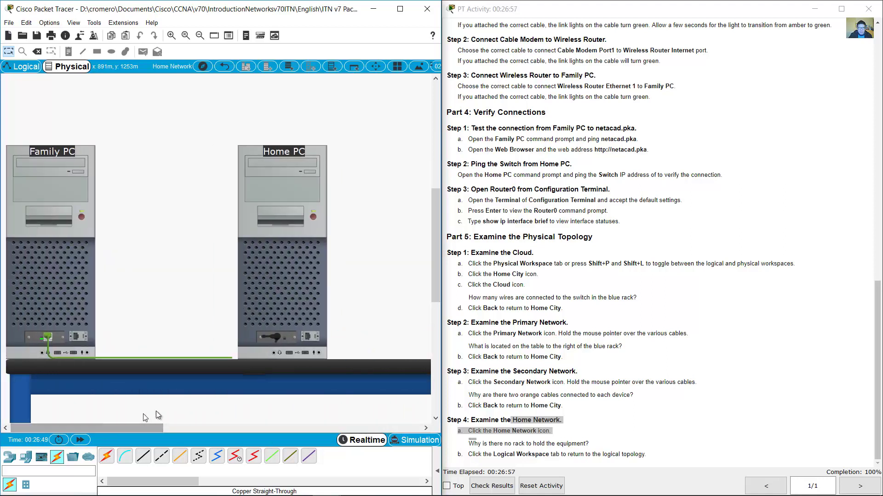
Step: Read the Step 4 question about why no rack holds the equipment and check the Home Network table for the answer
click(477, 445)
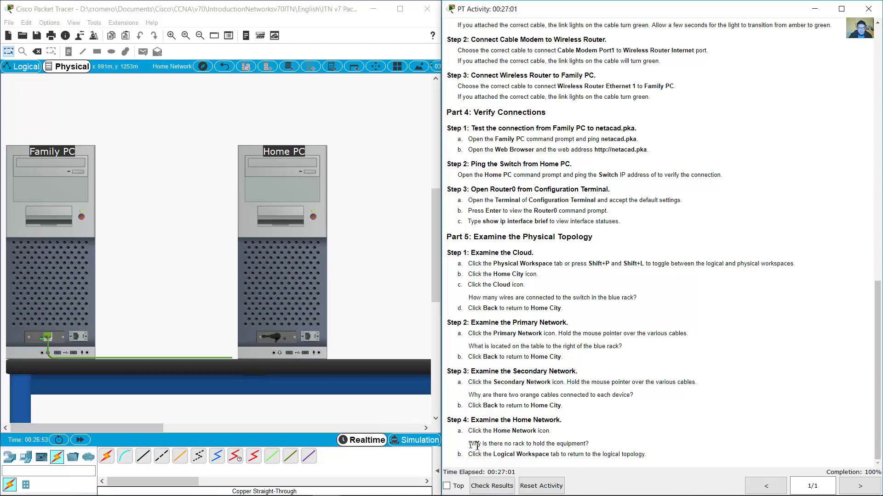
drag(477, 445, 592, 446)
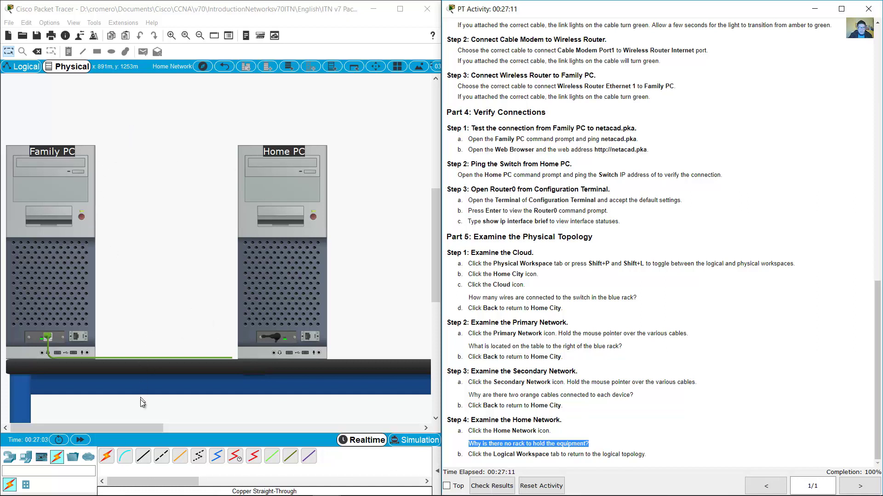
drag(137, 426, 78, 428)
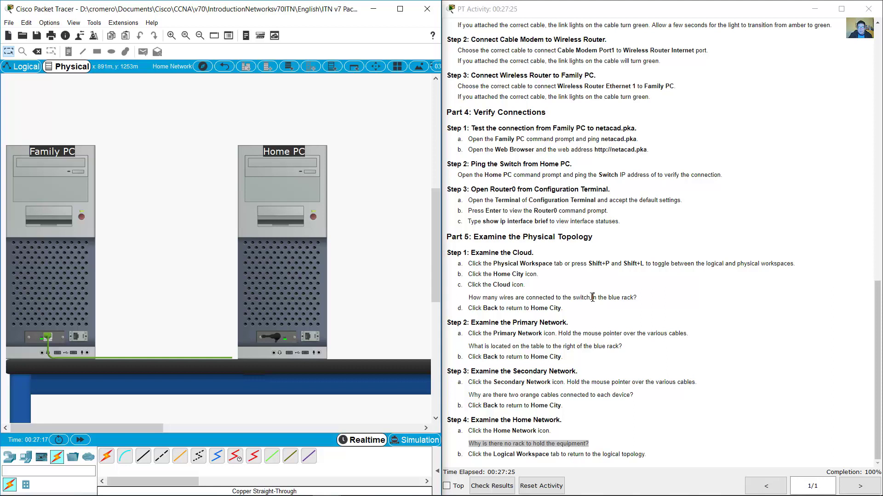
Step: Read the last Step 4 instruction and return from the physical Home Network view to the logical topology
drag(496, 455, 554, 455)
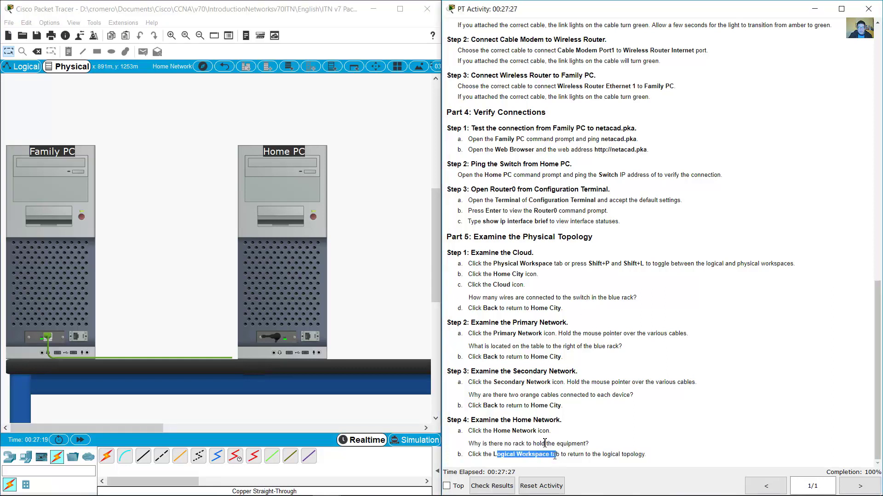
click(26, 72)
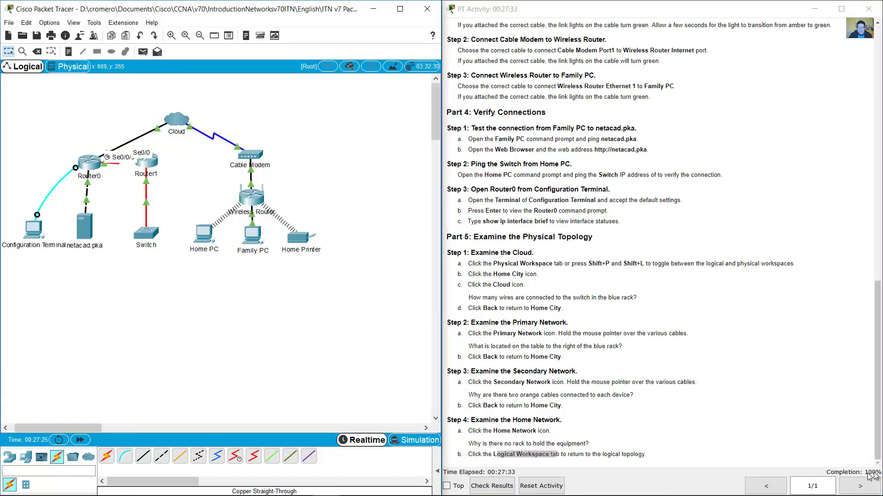
click(682, 366)
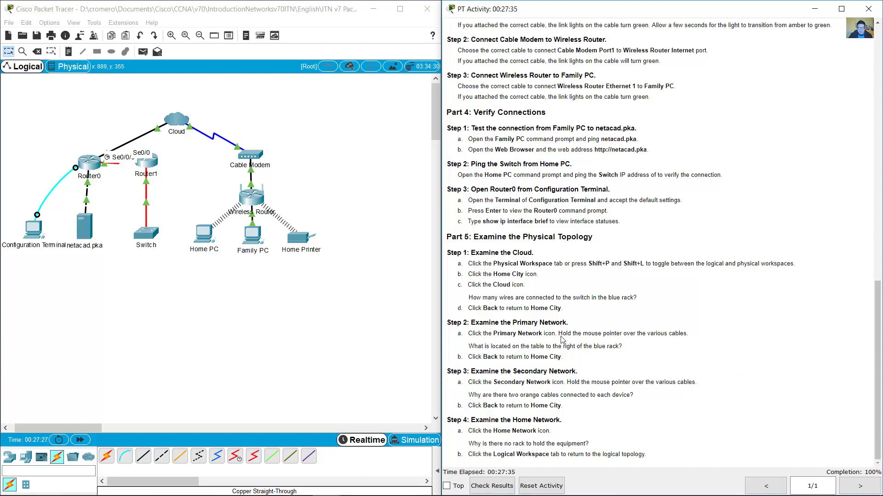